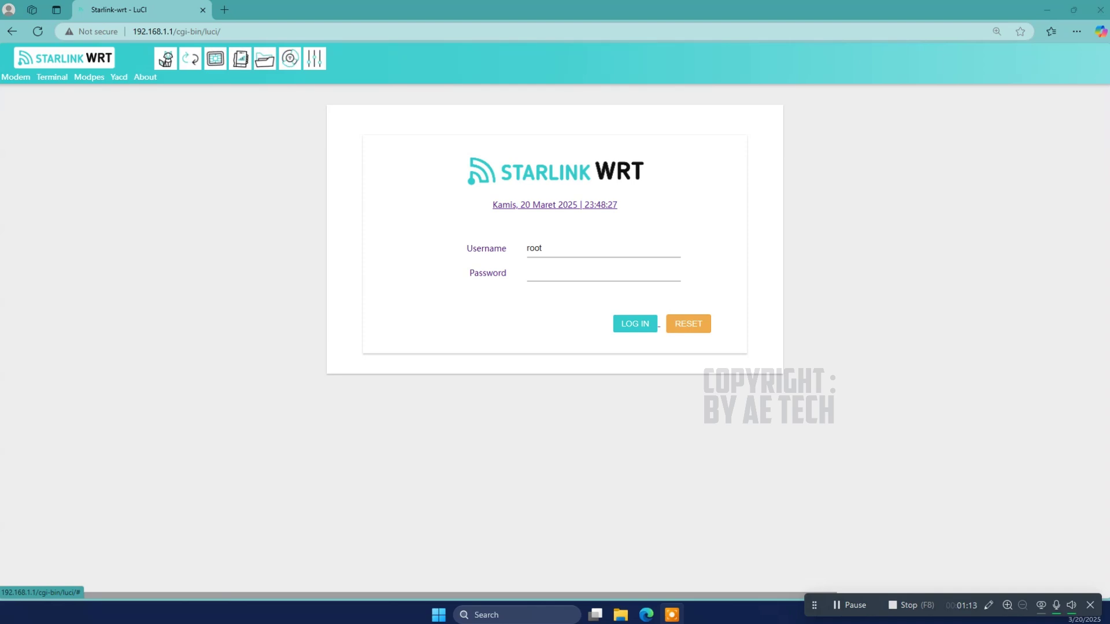
Step: Log in as root with the router password to reach the Dashboard showing WAN IP 192.168.42.219
{"action": "left_click", "coordinate": [614, 270]}
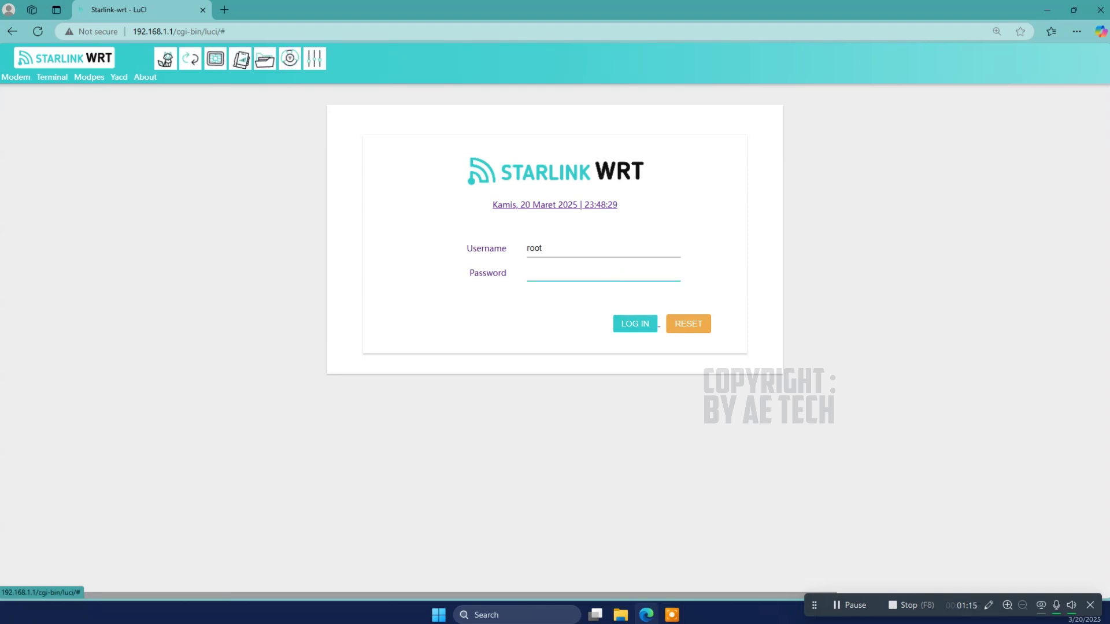
{"action": "type", "text": "123"}
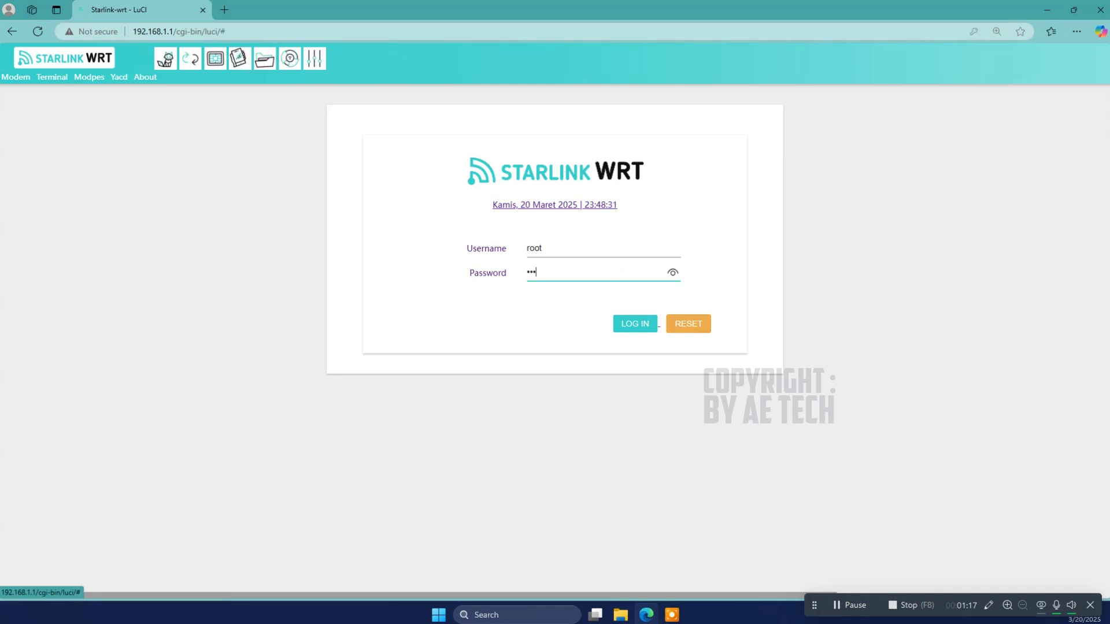
{"action": "type", "text": "456"}
{"action": "left_click", "coordinate": [648, 325]}
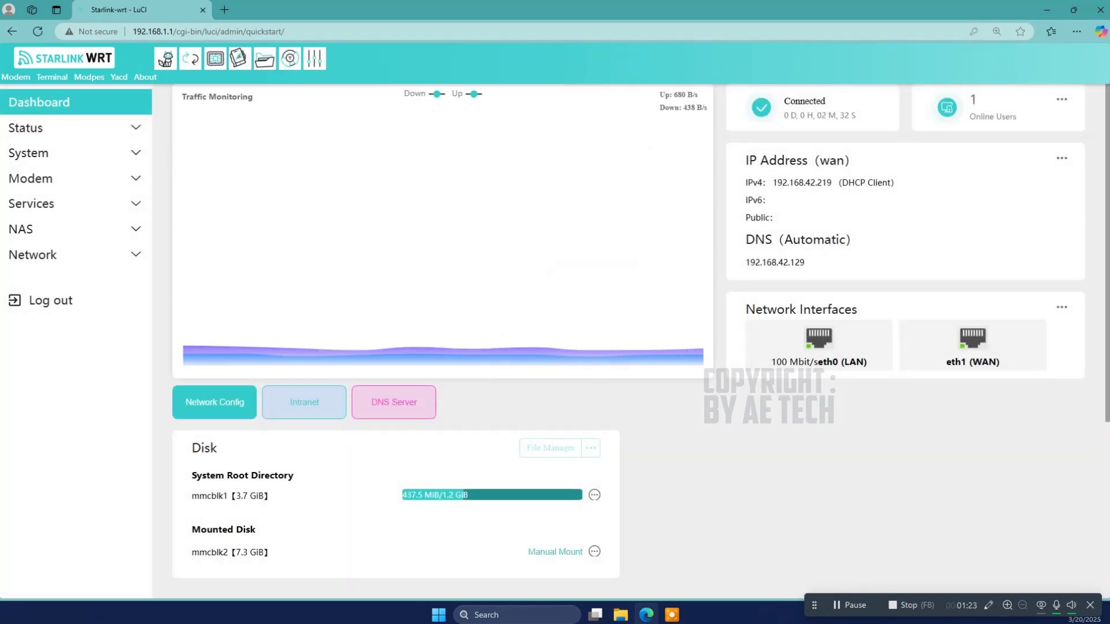
{"action": "scroll", "coordinate": [579, 289], "scroll_direction": "down", "scroll_amount": 3}
{"action": "scroll", "coordinate": [578, 289], "scroll_direction": "up", "scroll_amount": 3}
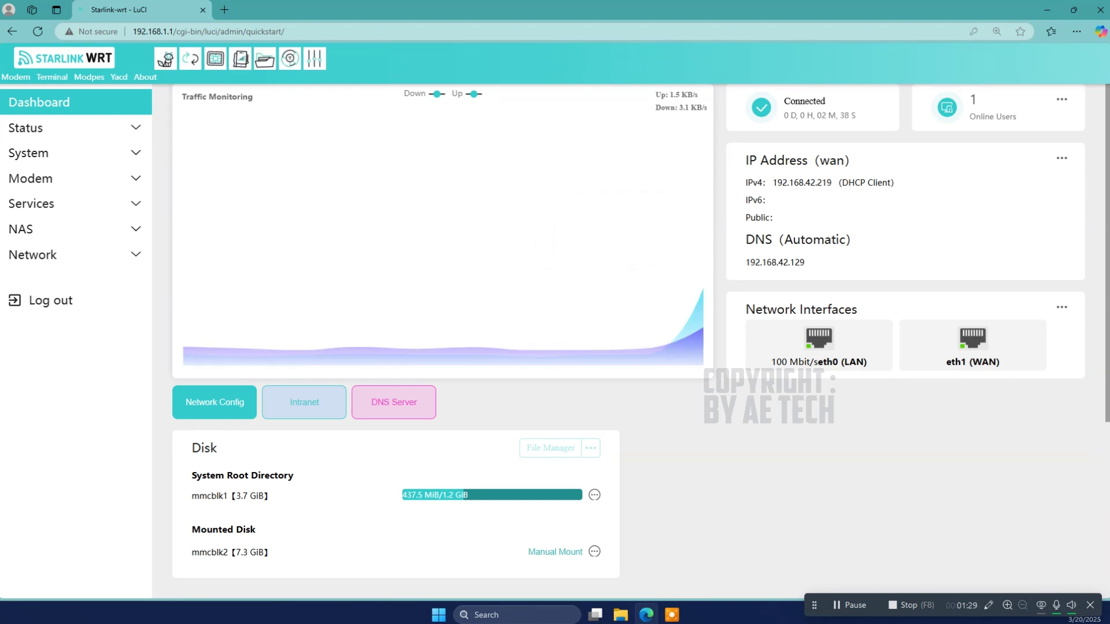
{"action": "scroll", "coordinate": [578, 313], "scroll_direction": "down", "scroll_amount": 4}
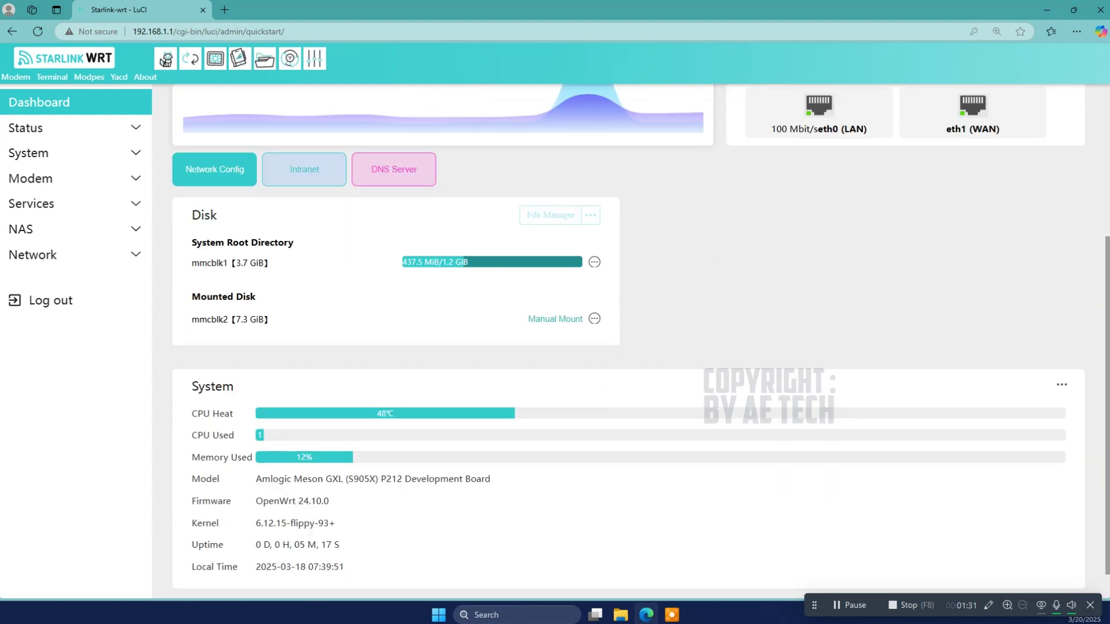
{"action": "scroll", "coordinate": [578, 312], "scroll_direction": "up", "scroll_amount": 4}
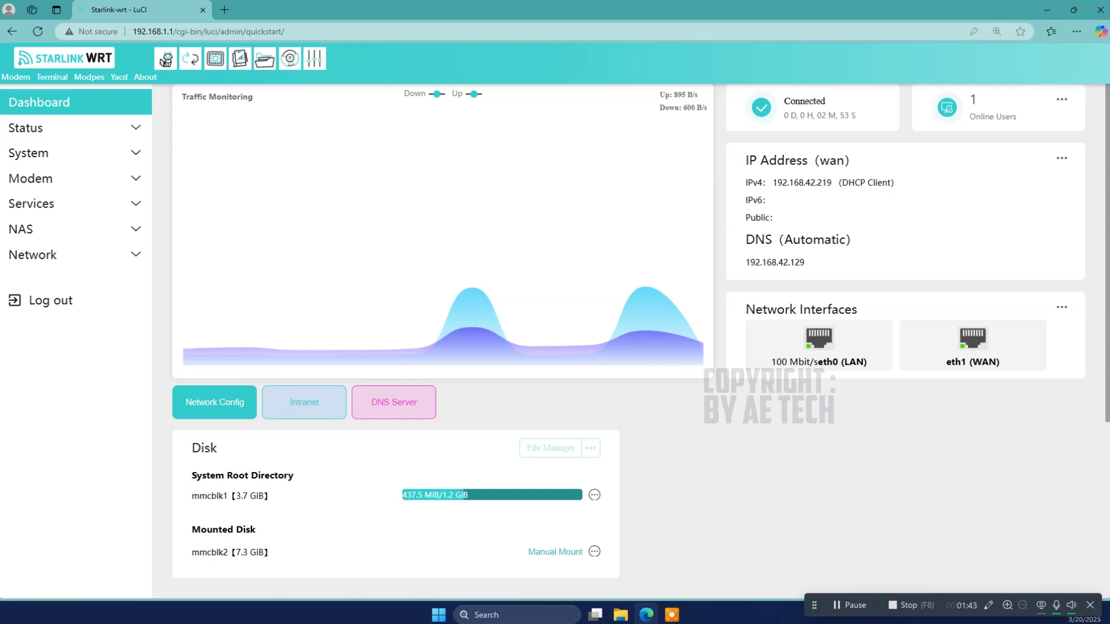
{"action": "scroll", "coordinate": [819, 341], "scroll_direction": "down", "scroll_amount": 5}
{"action": "scroll", "coordinate": [818, 342], "scroll_direction": "up", "scroll_amount": 5}
{"action": "mouse_move", "coordinate": [819, 338]}
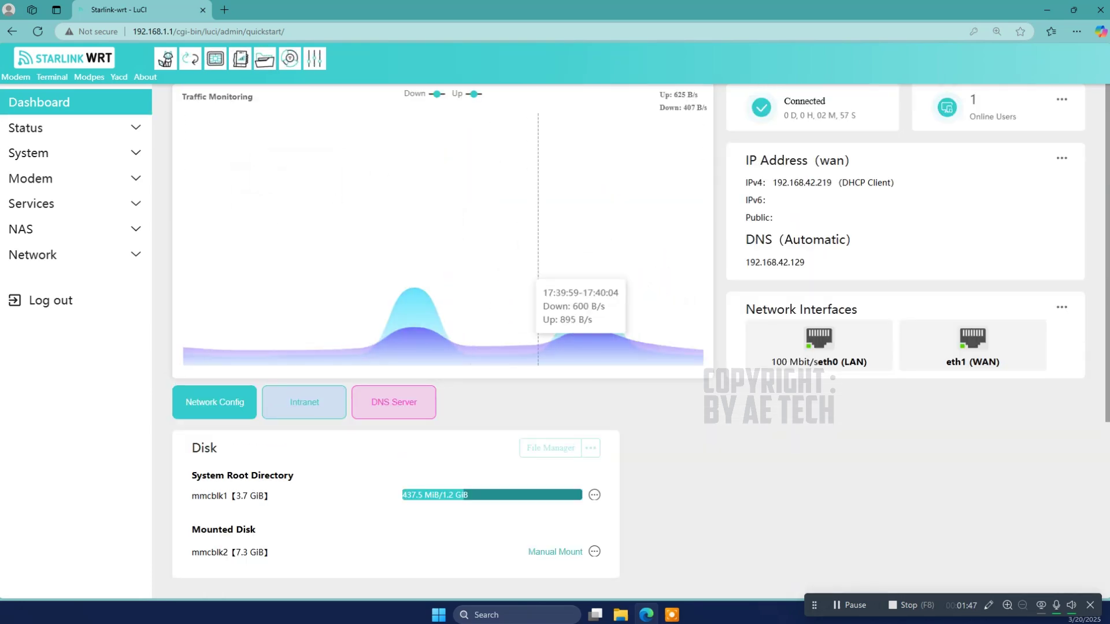
{"action": "left_click", "coordinate": [305, 402]}
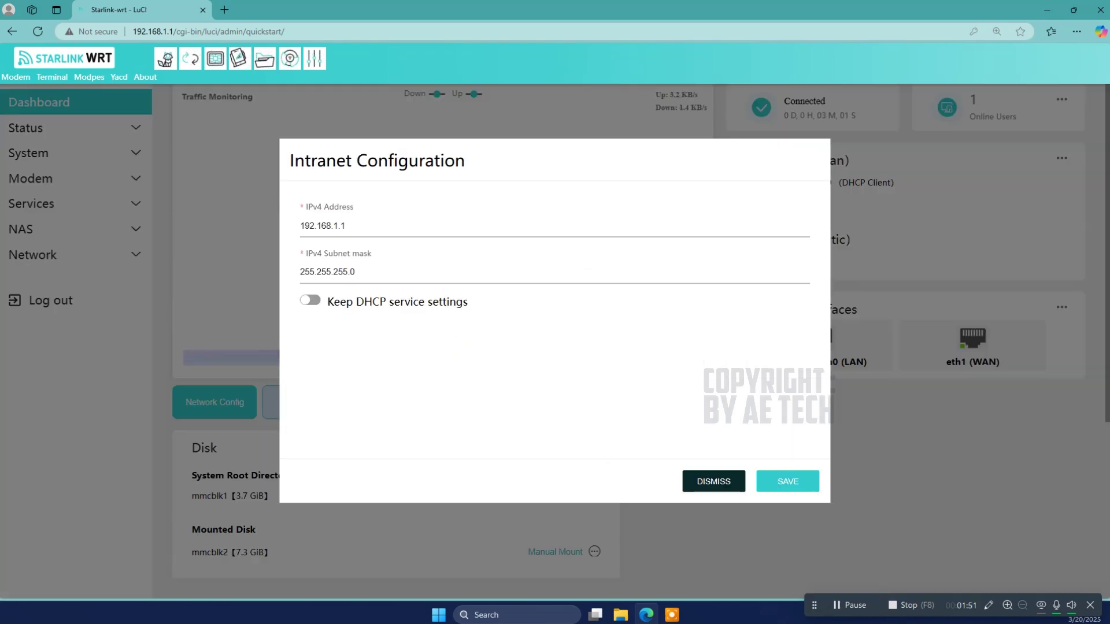
{"action": "left_click", "coordinate": [716, 482]}
{"action": "scroll", "coordinate": [474, 301], "scroll_direction": "down", "scroll_amount": 5}
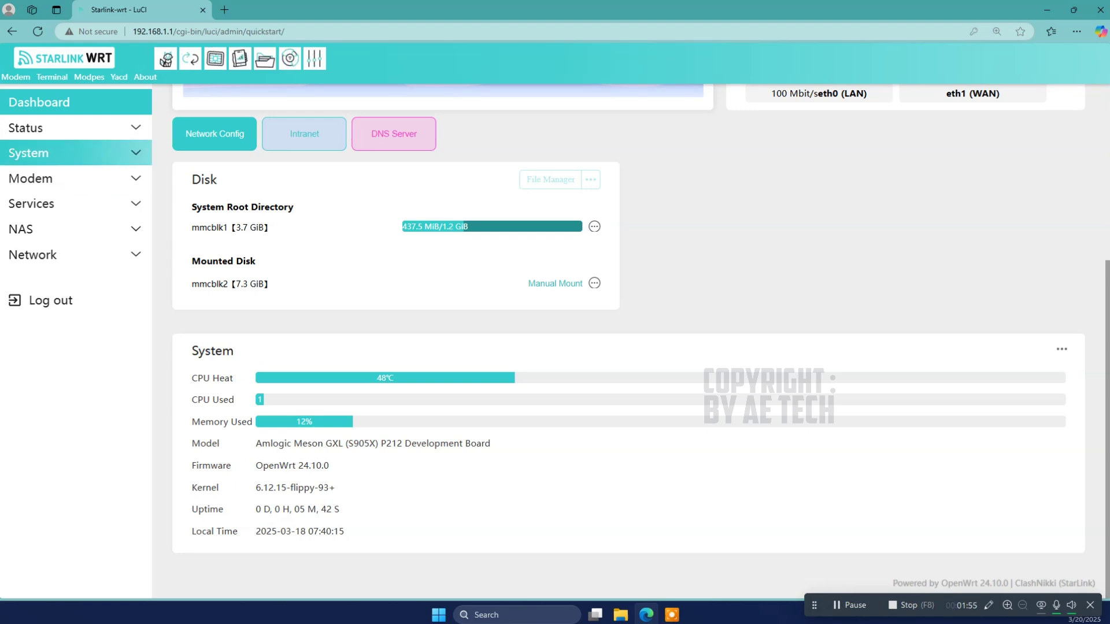
{"action": "left_click", "coordinate": [25, 128]}
Step: Open Status Overview and highlight the S905x hg680p model and kernel version values
{"action": "left_click", "coordinate": [37, 149]}
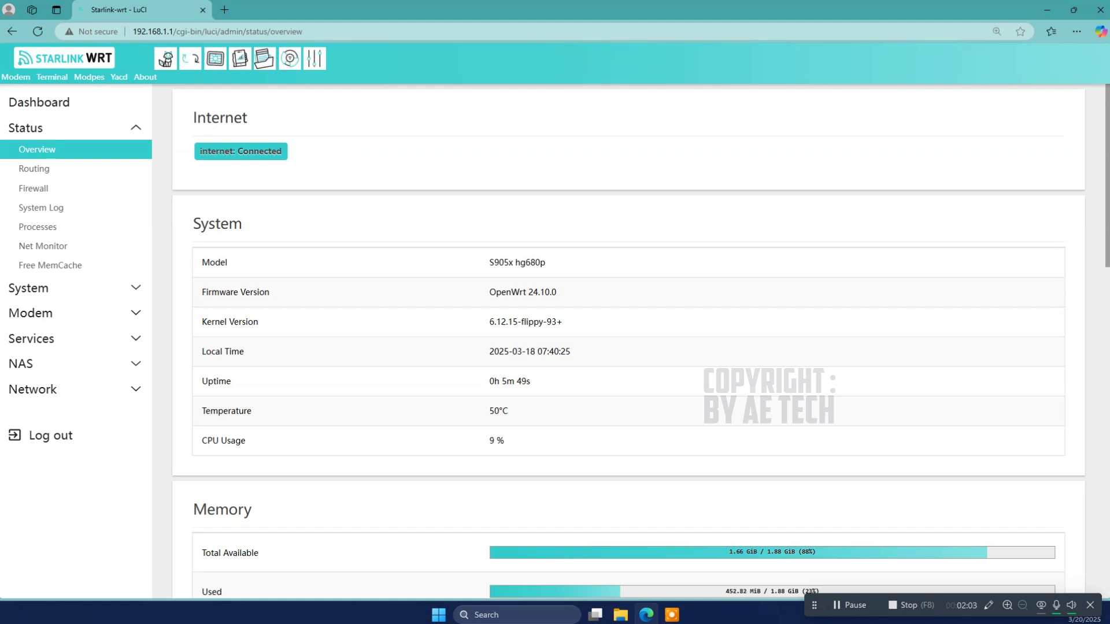
{"action": "left_click_drag", "start_coordinate": [488, 259], "coordinate": [578, 263]}
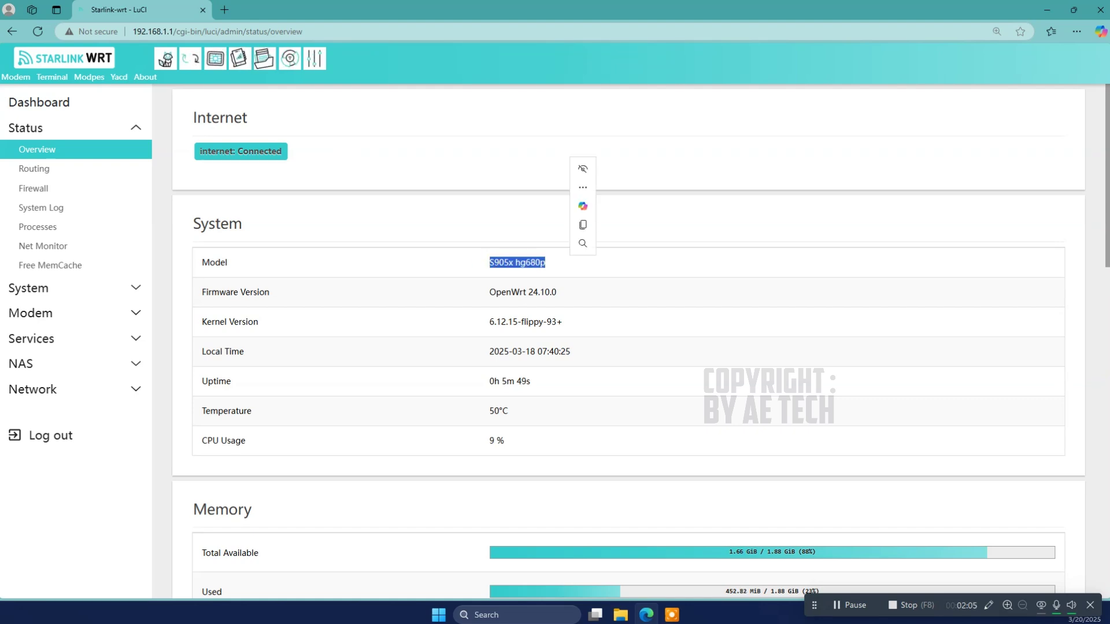
{"action": "left_click", "coordinate": [623, 267]}
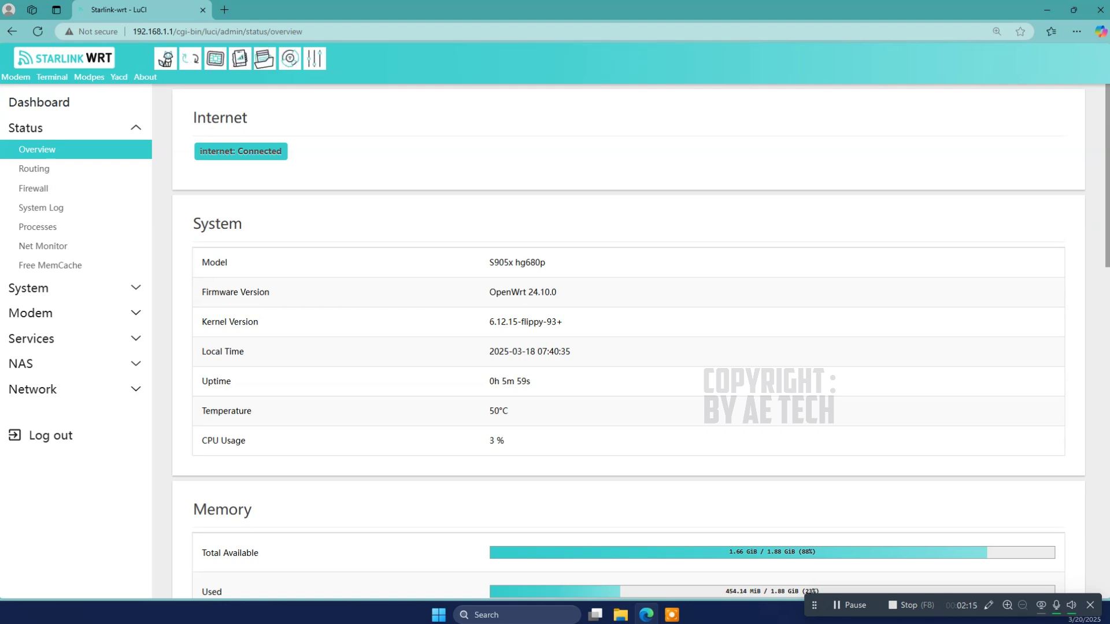
{"action": "left_click_drag", "start_coordinate": [490, 321], "coordinate": [562, 321]}
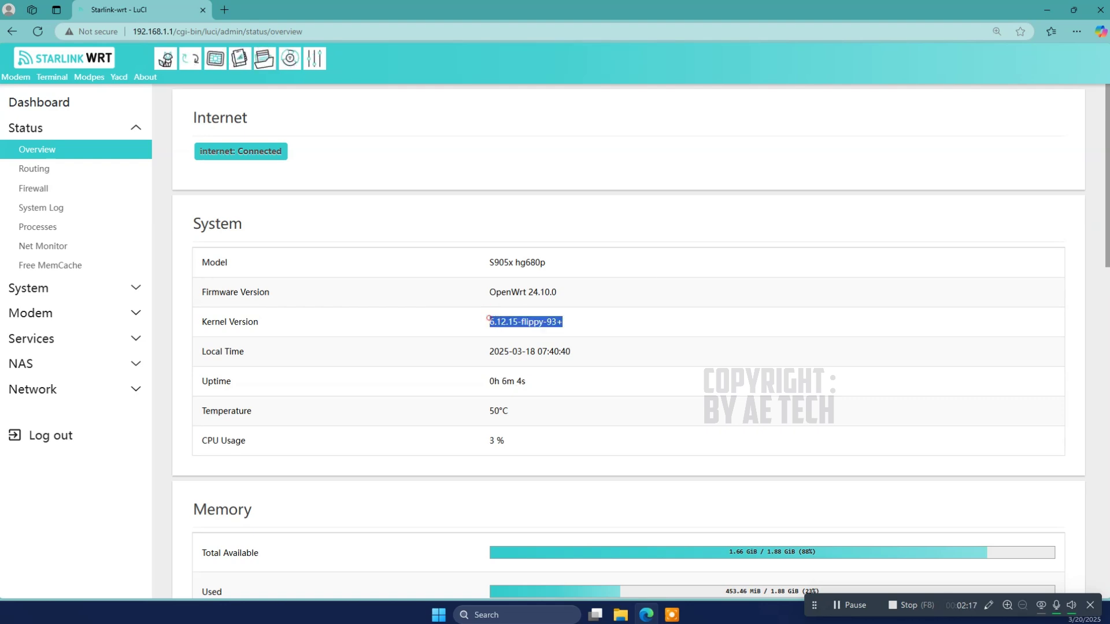
{"action": "key", "text": "ctrl+c"}
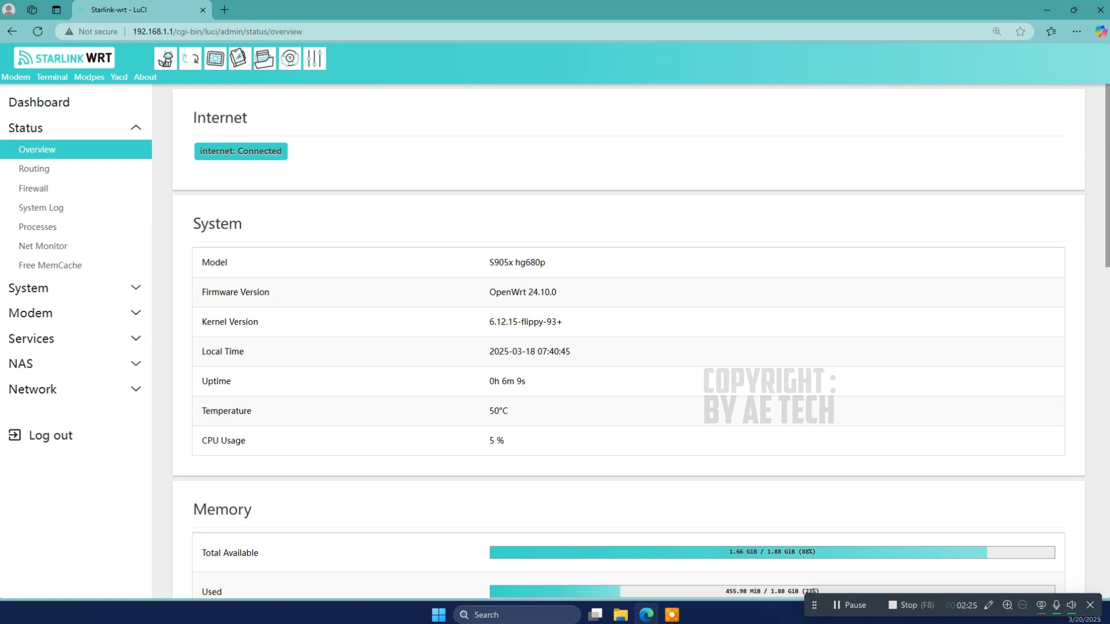
Step: Select the model, firmware and kernel rows, scroll the overview, then go to Routing
{"action": "left_click_drag", "start_coordinate": [200, 262], "coordinate": [537, 322]}
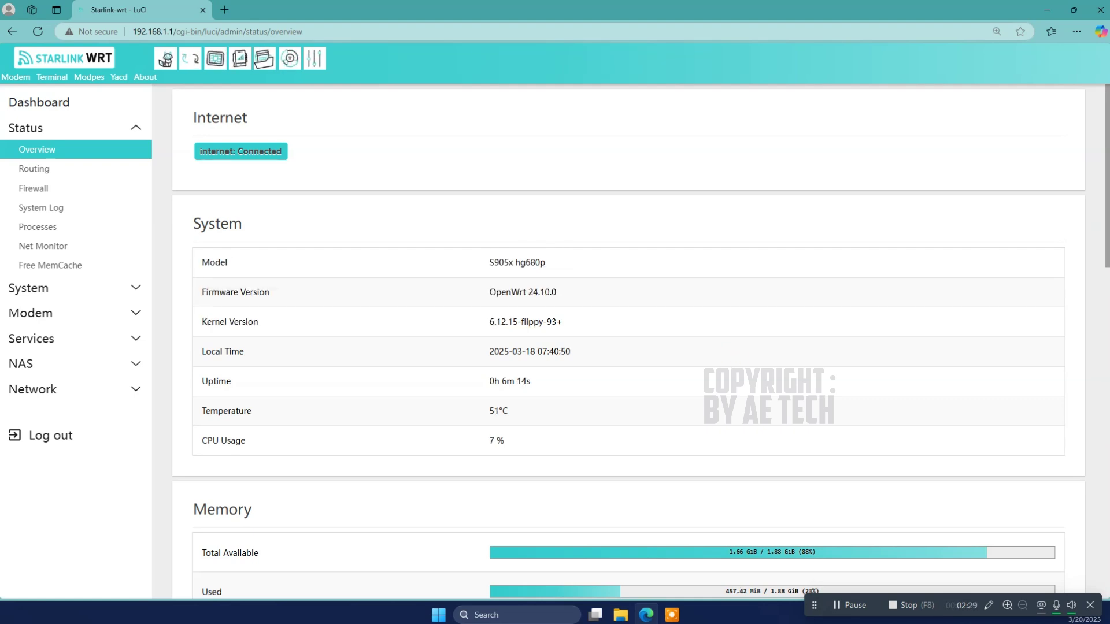
{"action": "scroll", "coordinate": [628, 341], "scroll_direction": "down", "scroll_amount": 8}
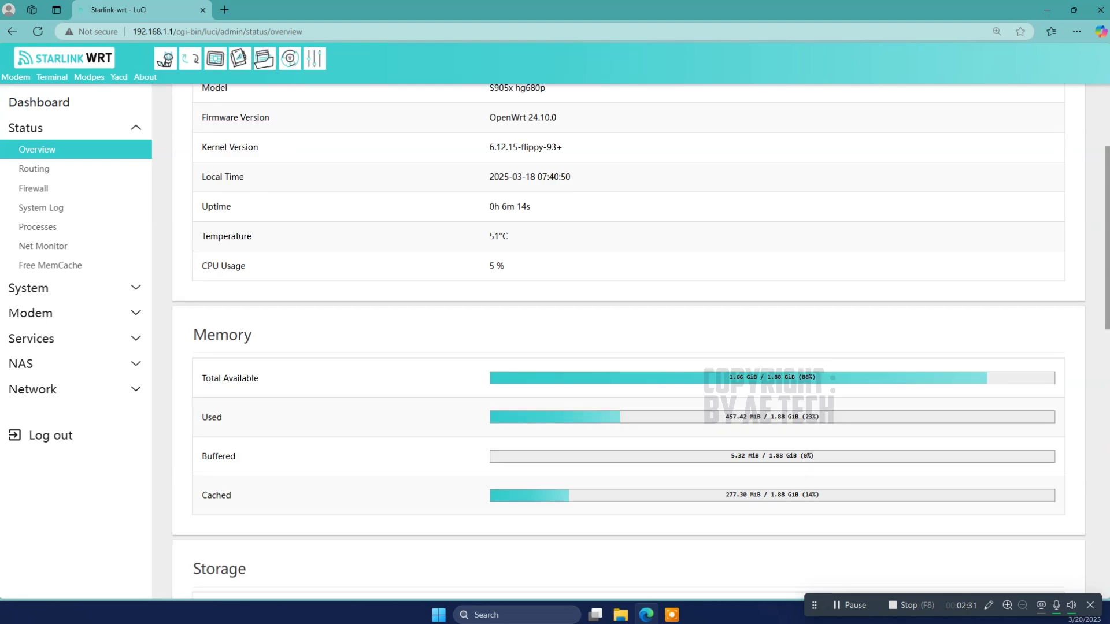
{"action": "scroll", "coordinate": [629, 341], "scroll_direction": "down", "scroll_amount": 8}
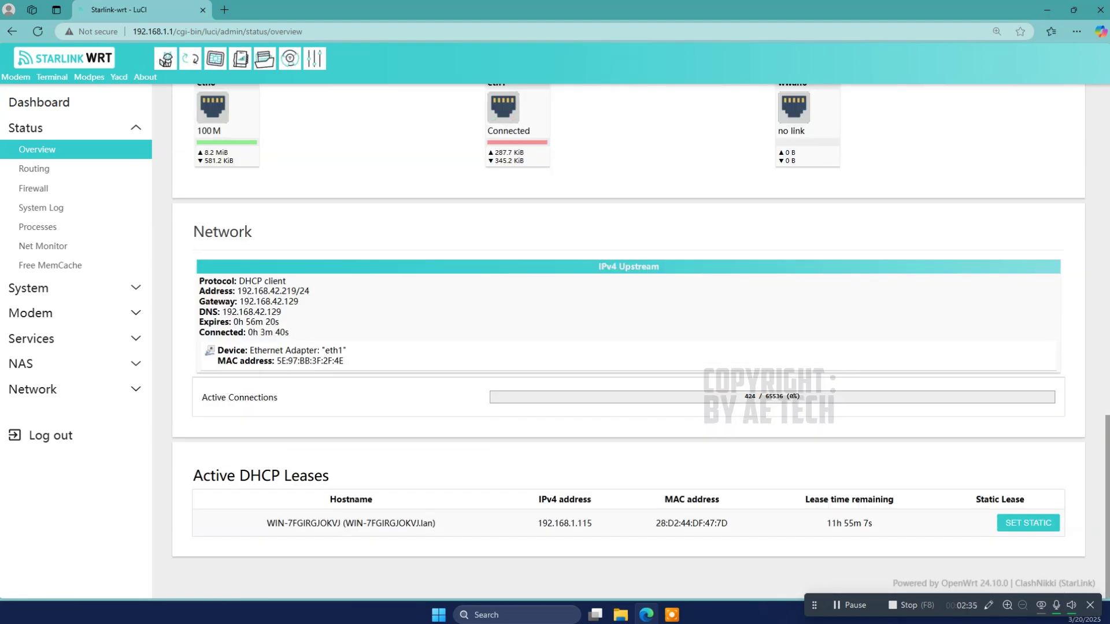
{"action": "scroll", "coordinate": [628, 341], "scroll_direction": "up", "scroll_amount": 10}
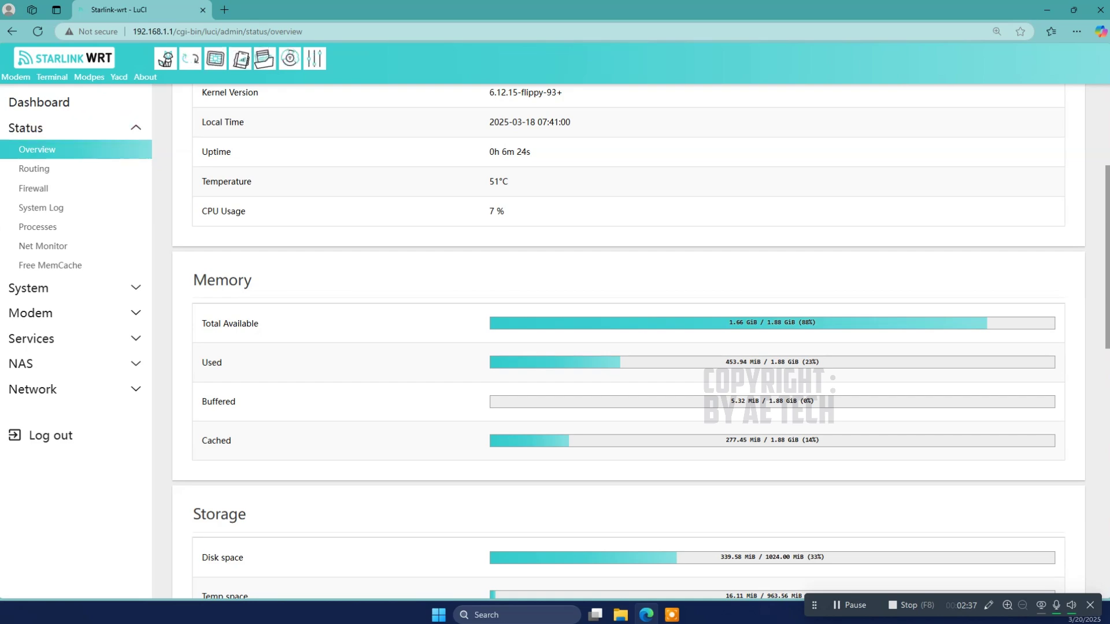
{"action": "left_click", "coordinate": [34, 168]}
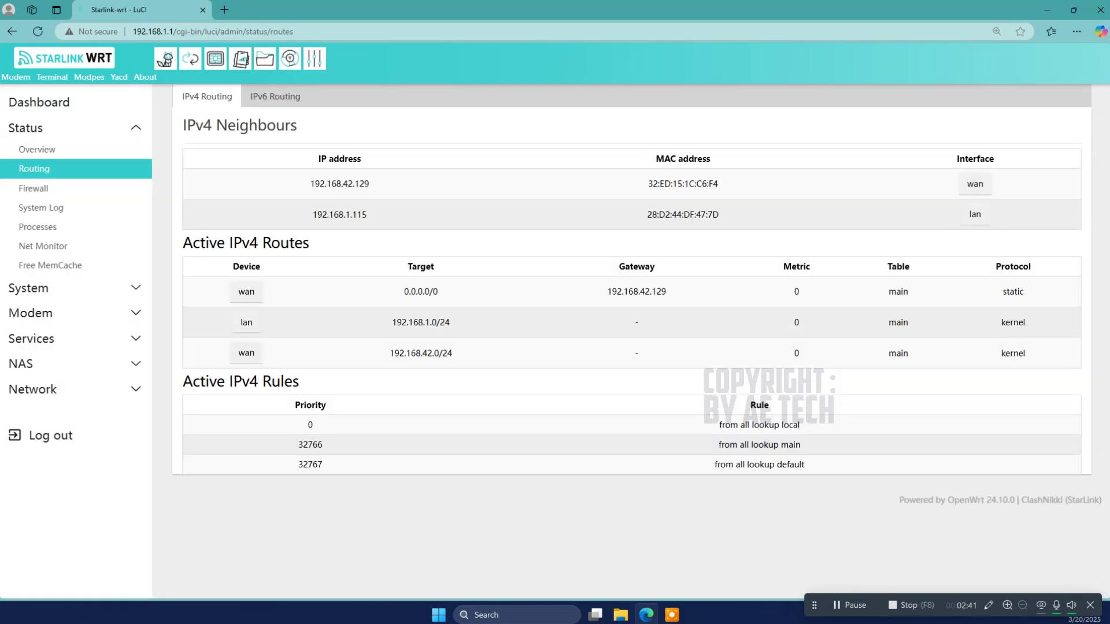
Step: View System Log, Firewall, Processes and Net Monitor, then Free MemCache back to the Dashboard
{"action": "left_click", "coordinate": [40, 207]}
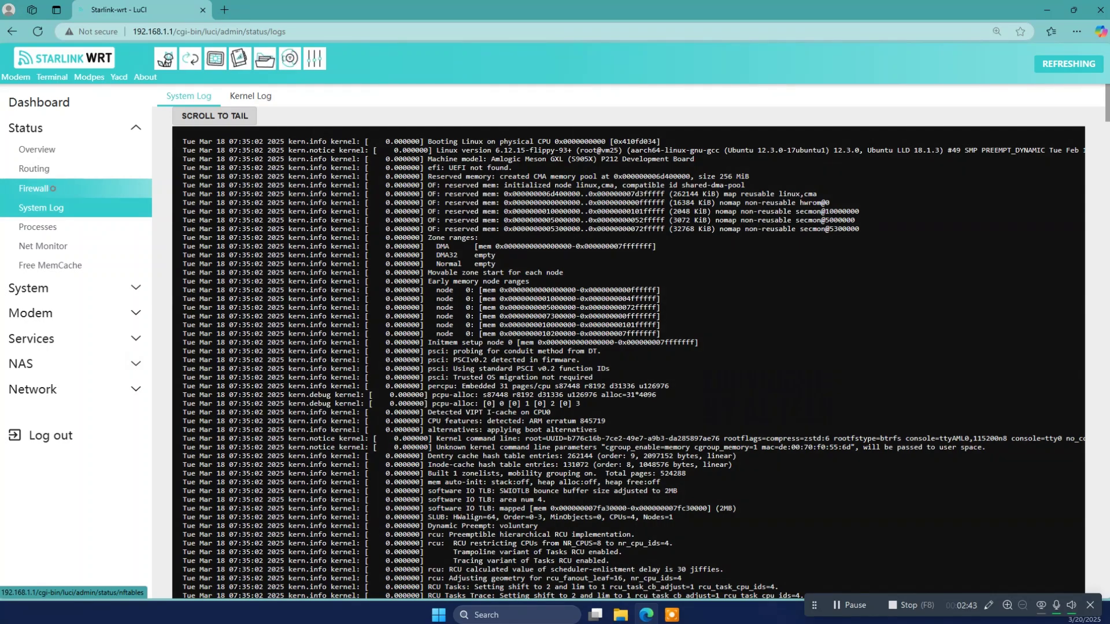
{"action": "left_click", "coordinate": [52, 189]}
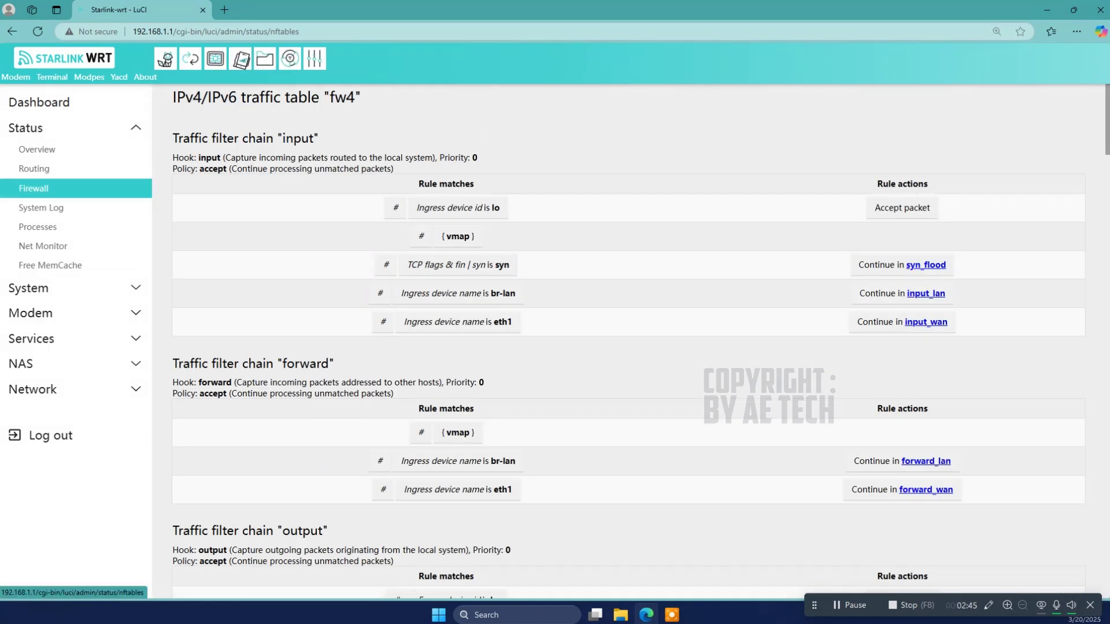
{"action": "left_click", "coordinate": [62, 226]}
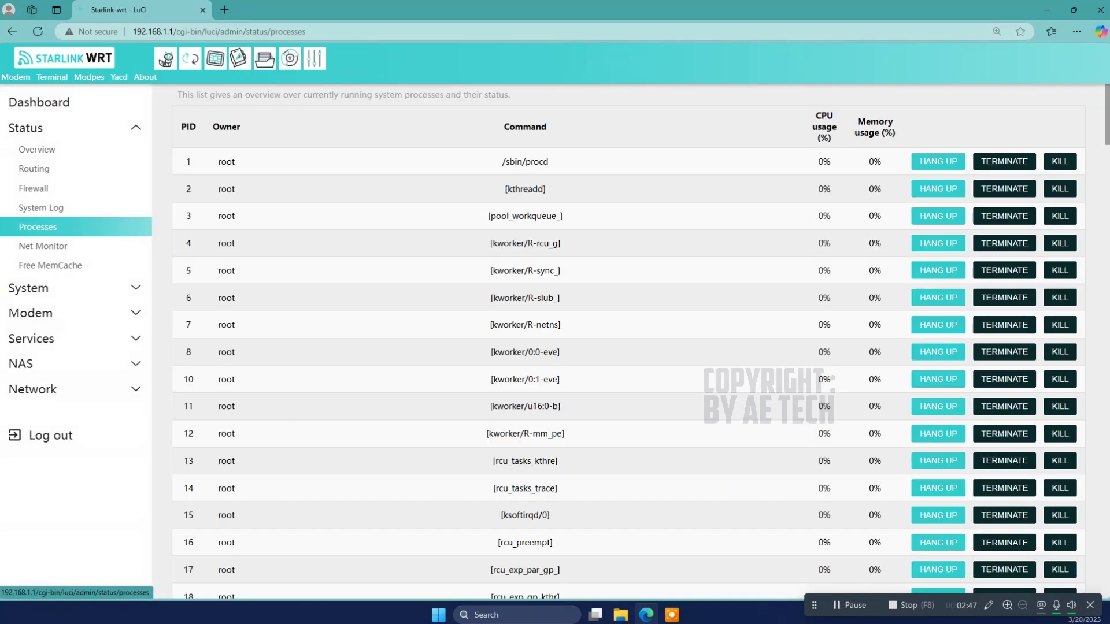
{"action": "left_click", "coordinate": [42, 246]}
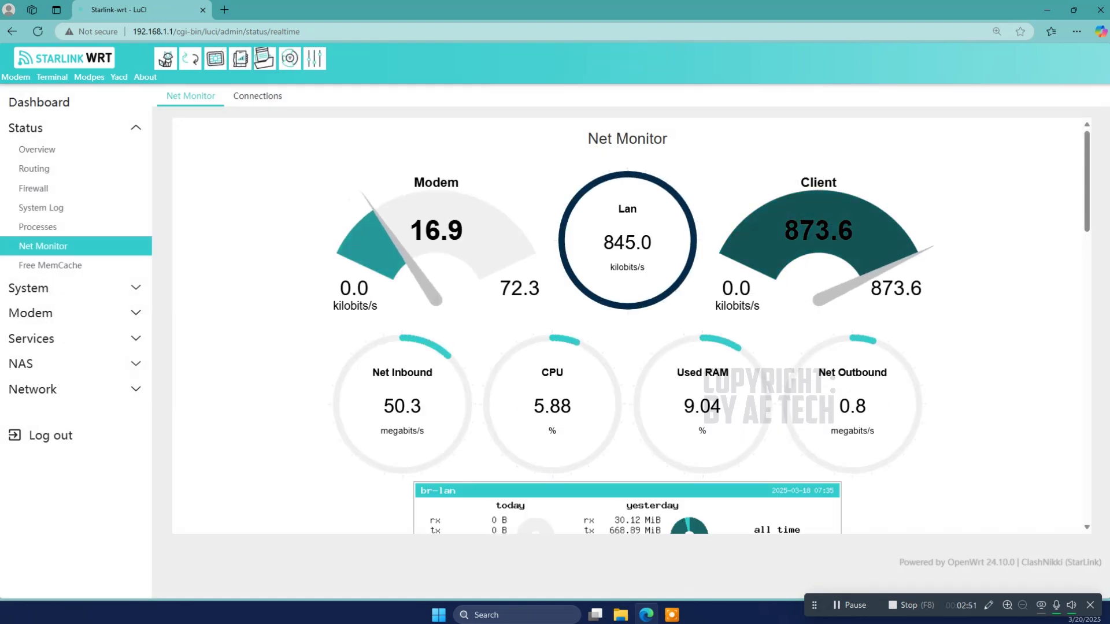
{"action": "scroll", "coordinate": [627, 324], "scroll_direction": "down", "scroll_amount": 15}
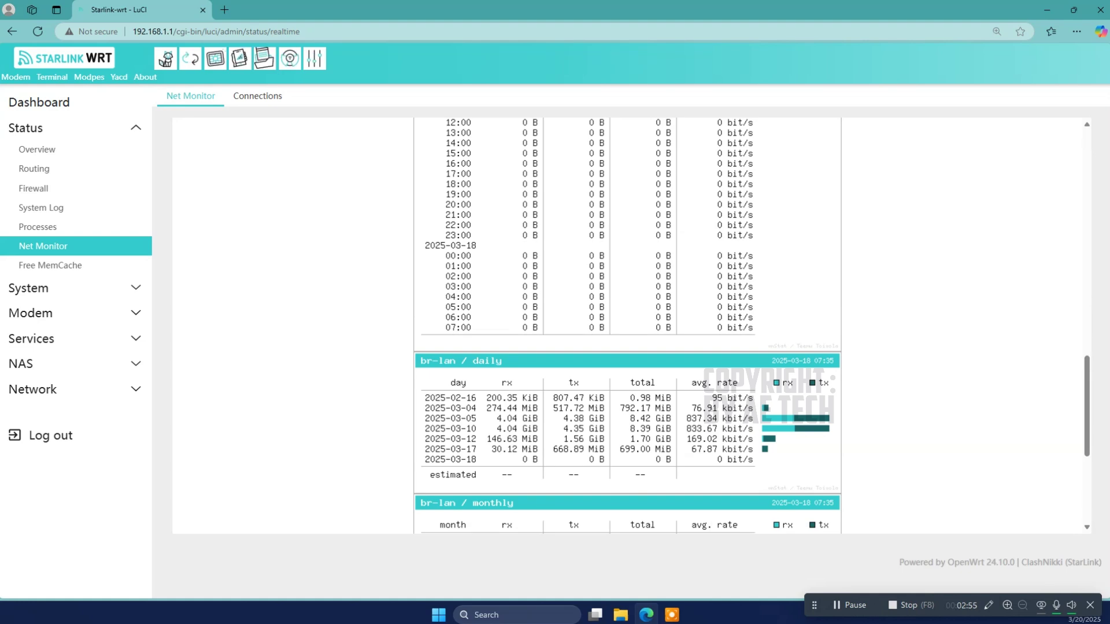
{"action": "scroll", "coordinate": [347, 289], "scroll_direction": "up", "scroll_amount": 5}
{"action": "left_click", "coordinate": [50, 266]}
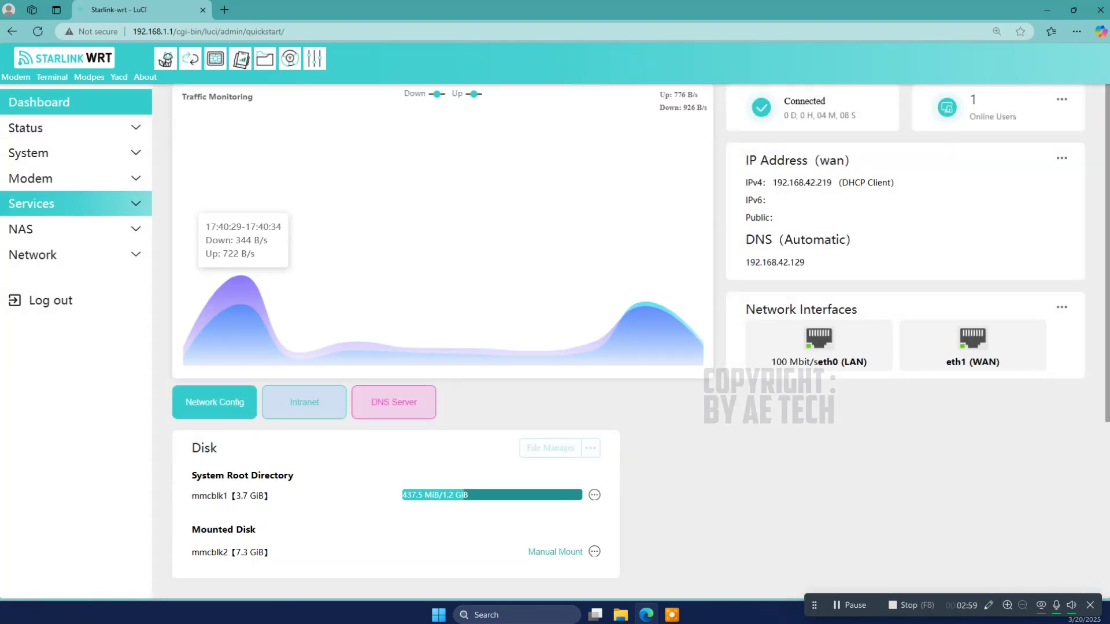
Step: Open System properties and view its logging and language/style design options without changes
{"action": "left_click", "coordinate": [69, 178]}
{"action": "left_click", "coordinate": [58, 152]}
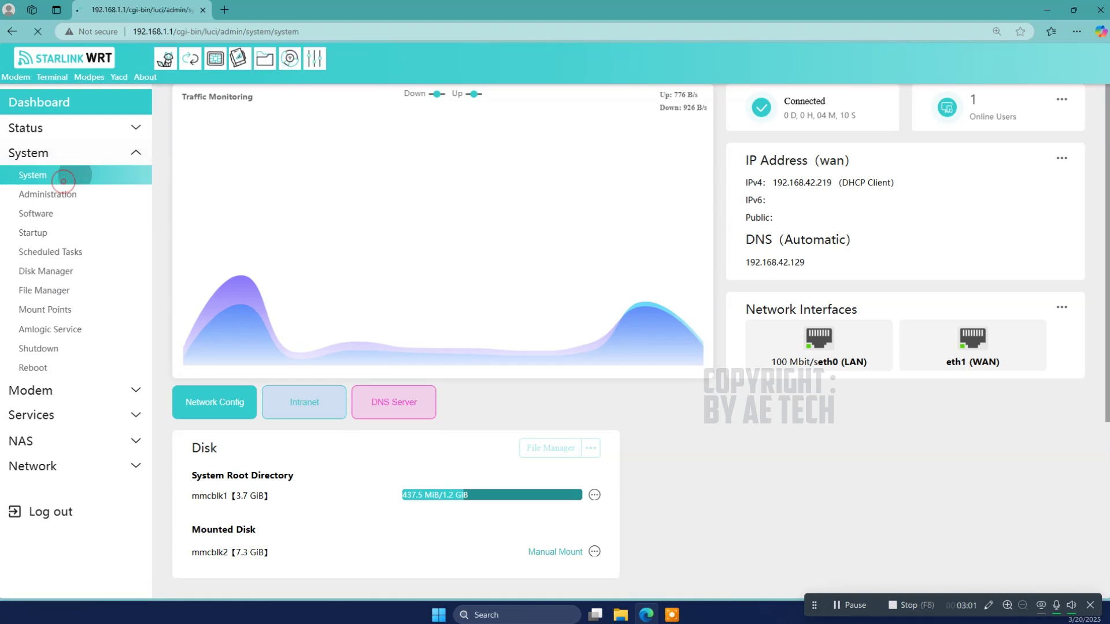
{"action": "left_click", "coordinate": [52, 175]}
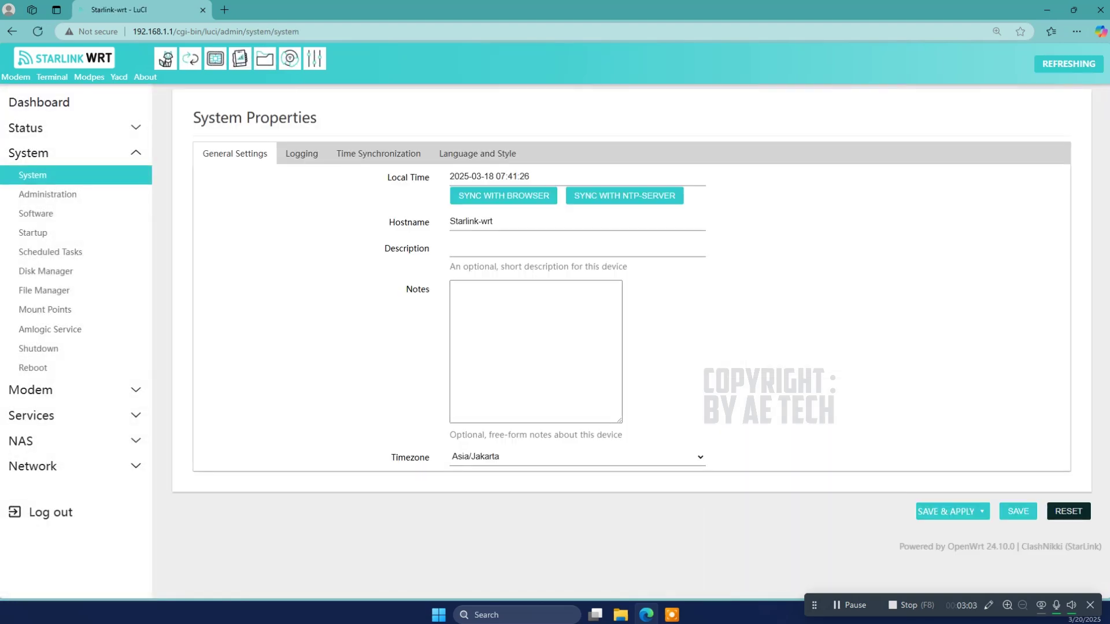
{"action": "left_click", "coordinate": [302, 154]}
{"action": "left_click", "coordinate": [492, 151]}
{"action": "left_click", "coordinate": [481, 199]}
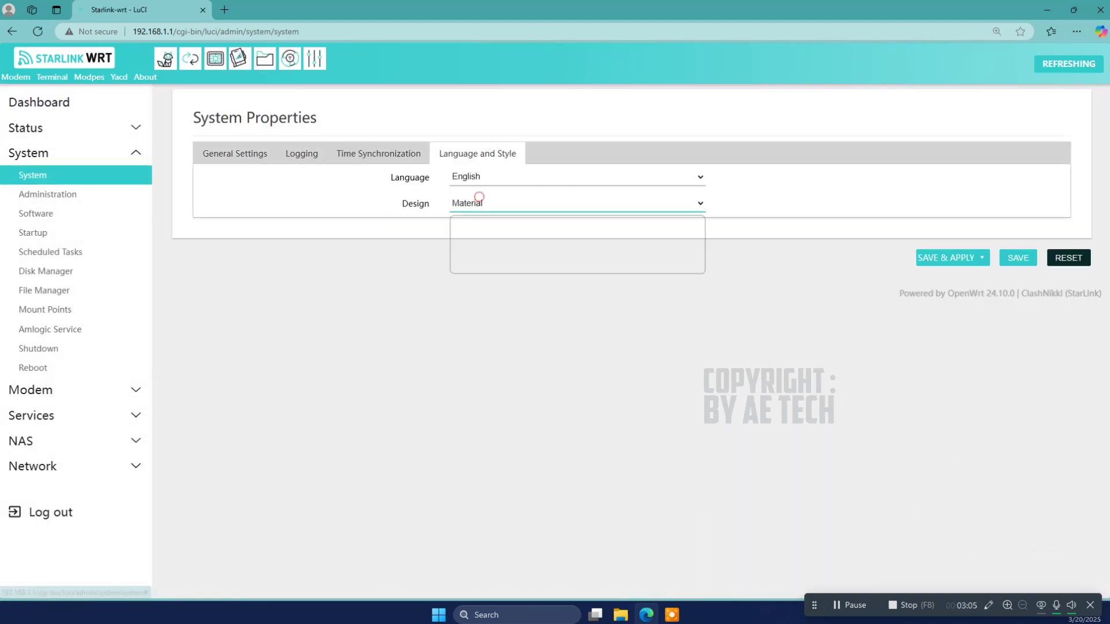
{"action": "left_click", "coordinate": [480, 199]}
Step: Visit the Administration, Software, Startup, Scheduled Tasks, Disk Manager and File Manager pages
{"action": "left_click", "coordinate": [93, 191]}
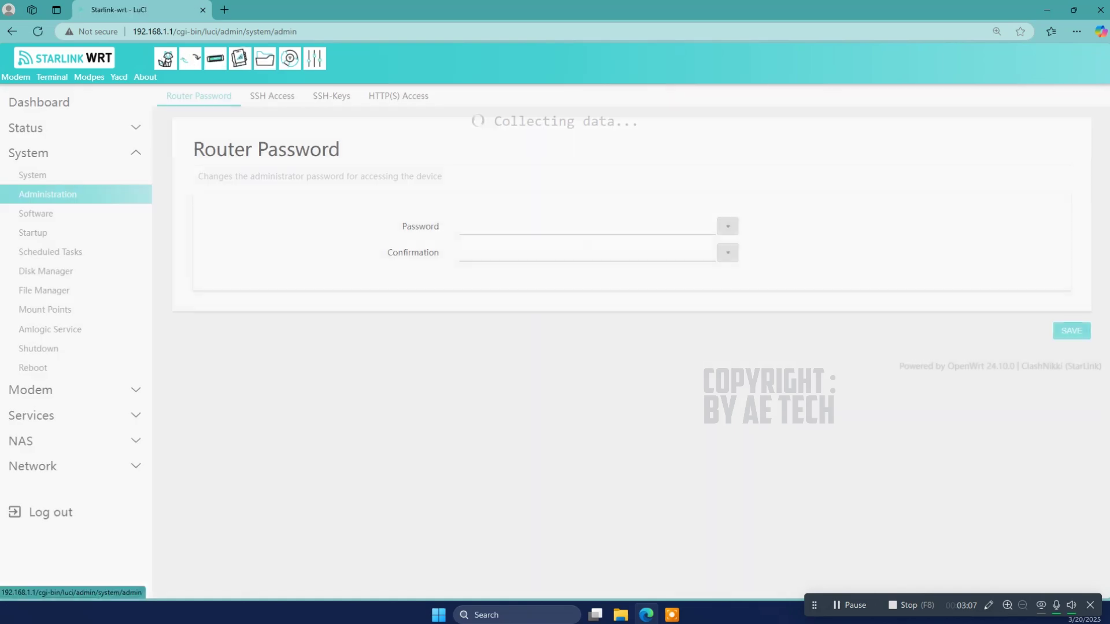
{"action": "left_click", "coordinate": [104, 214]}
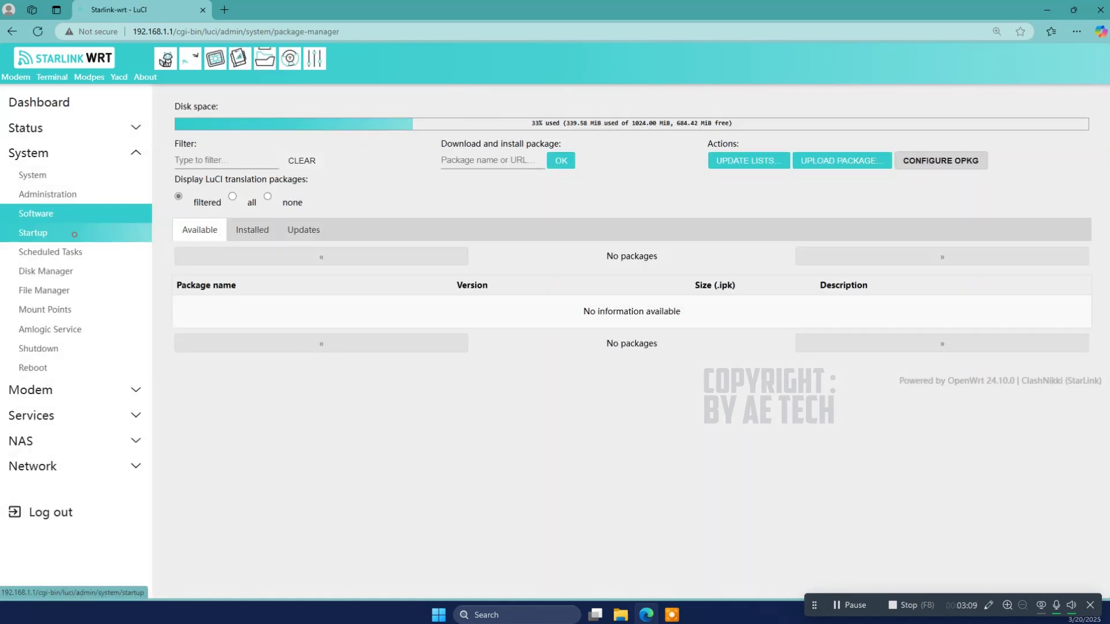
{"action": "left_click", "coordinate": [72, 232]}
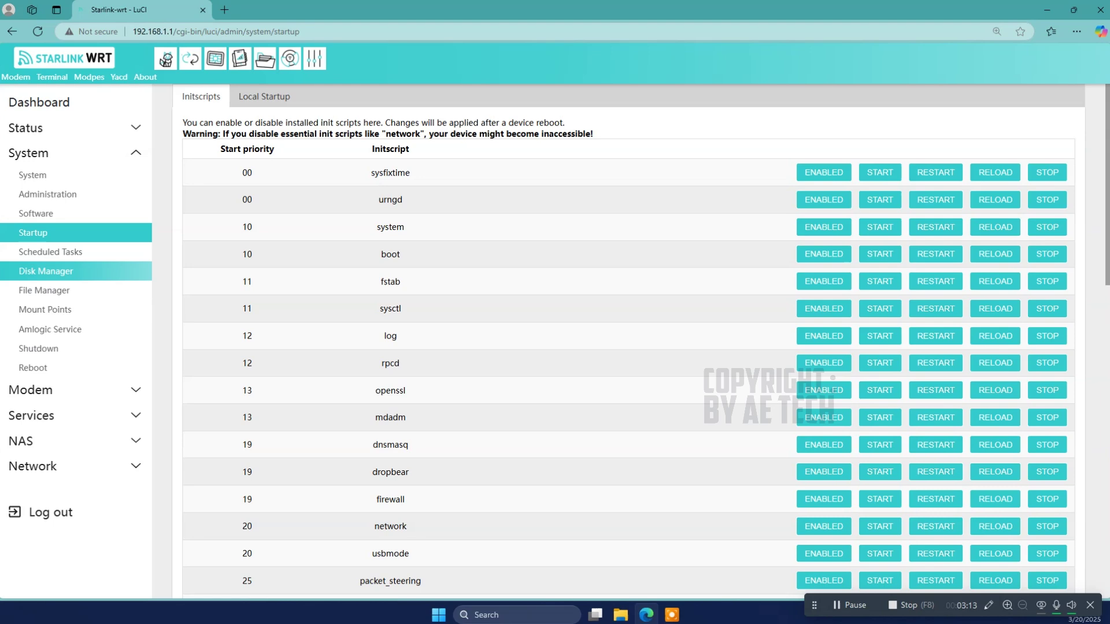
{"action": "left_click", "coordinate": [84, 251]}
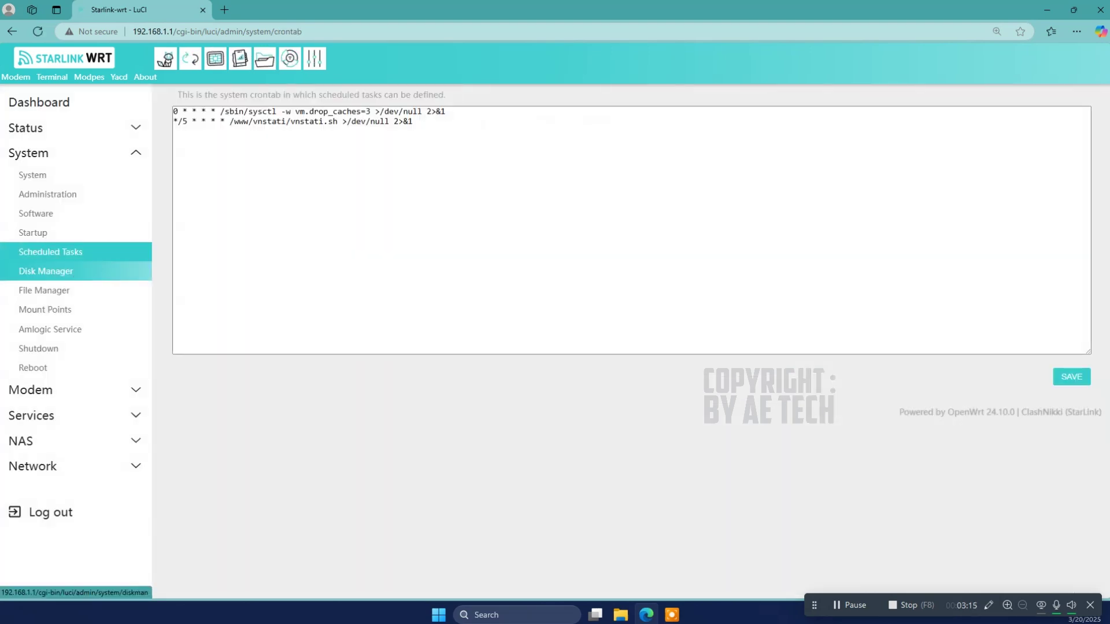
{"action": "left_click", "coordinate": [46, 270]}
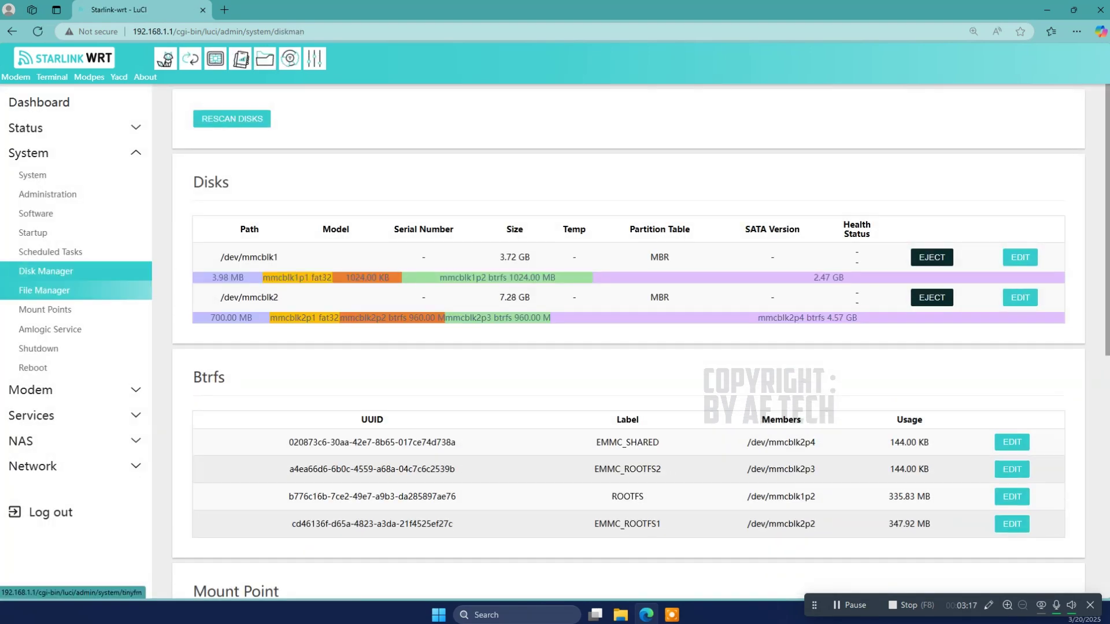
{"action": "left_click", "coordinate": [46, 291]}
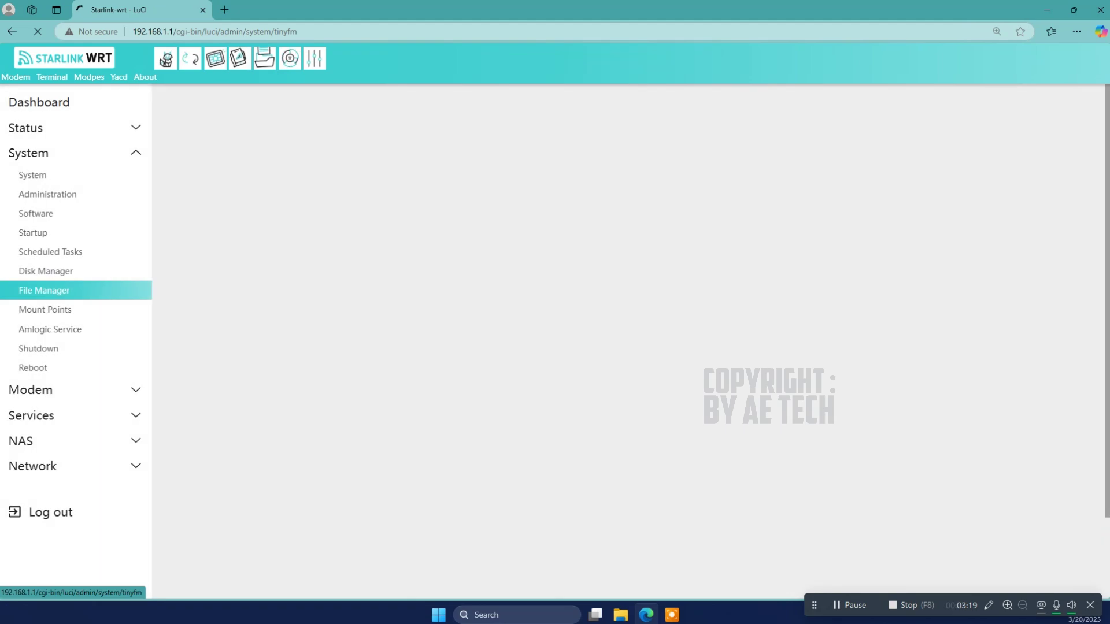
{"action": "scroll", "coordinate": [624, 358], "scroll_direction": "down", "scroll_amount": 2}
{"action": "scroll", "coordinate": [462, 334], "scroll_direction": "up", "scroll_amount": 2}
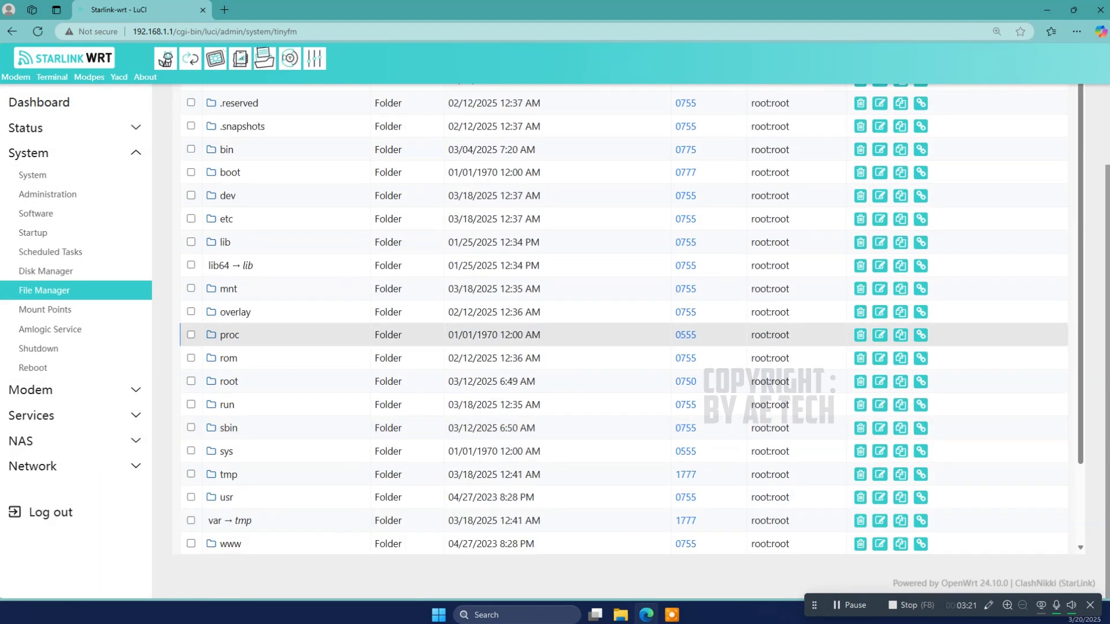
Step: Visit the Mount Points, Amlogic Service, Shutdown and Reboot pages
{"action": "left_click", "coordinate": [45, 310]}
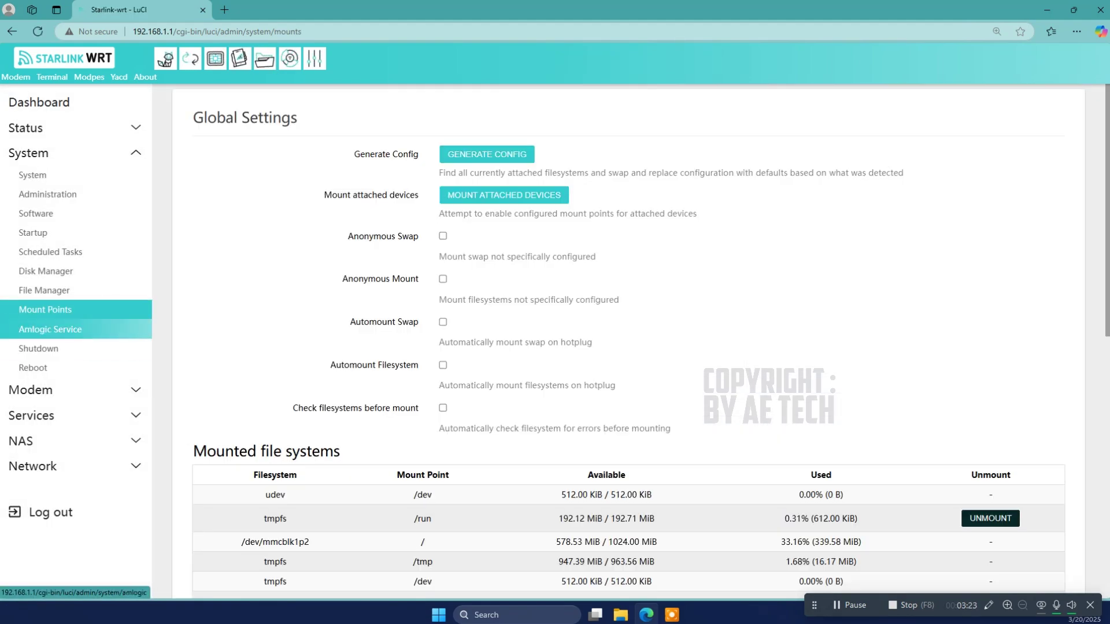
{"action": "left_click", "coordinate": [58, 330]}
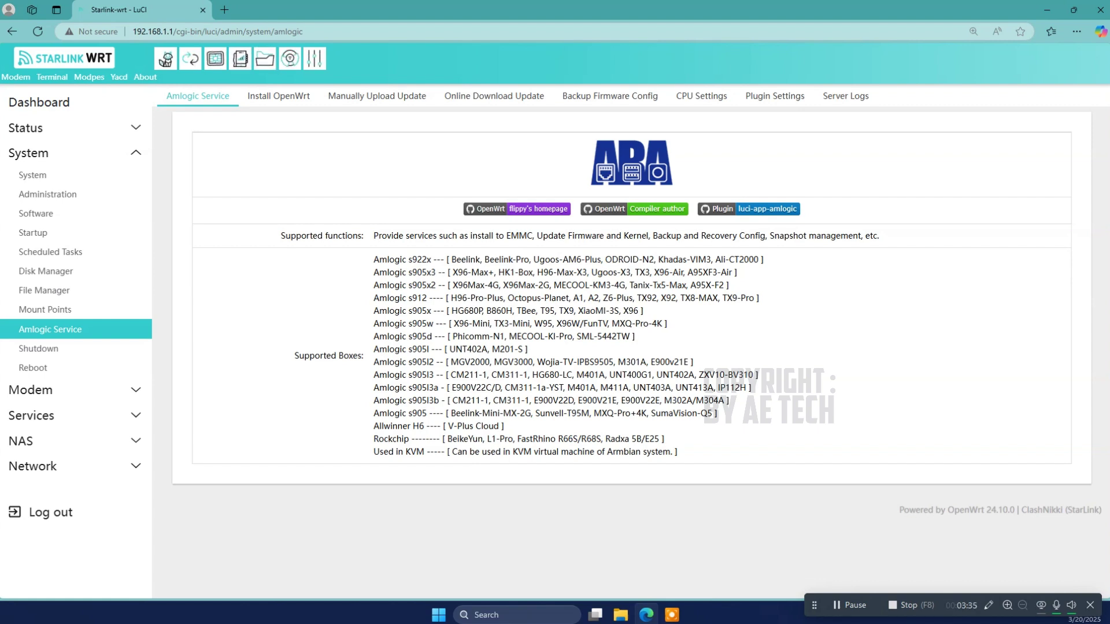
{"action": "left_click", "coordinate": [38, 349]}
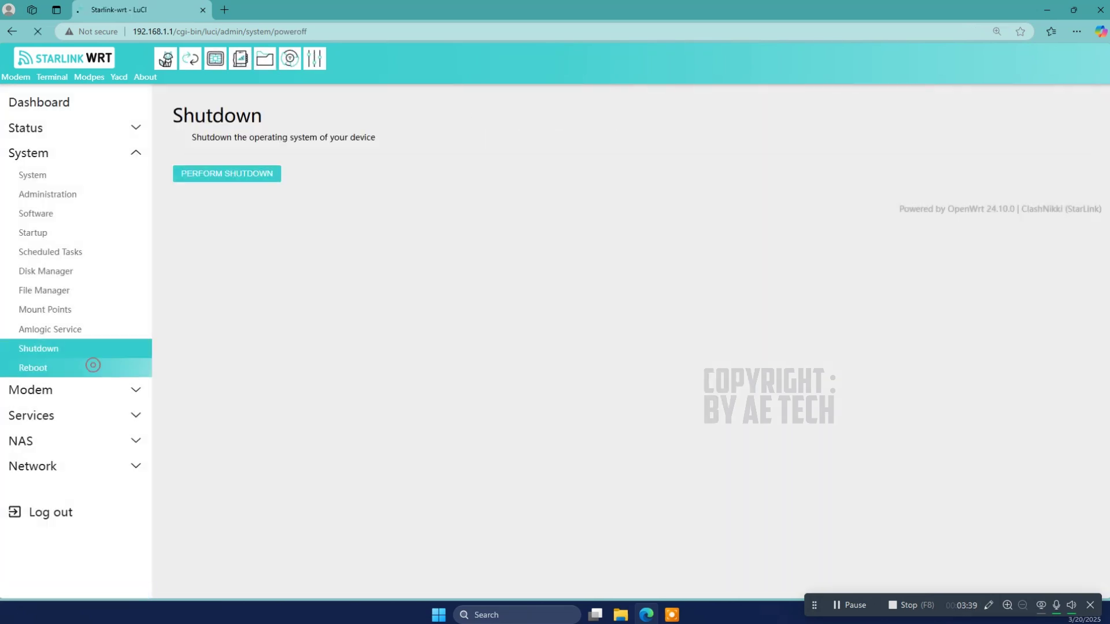
{"action": "left_click", "coordinate": [91, 367]}
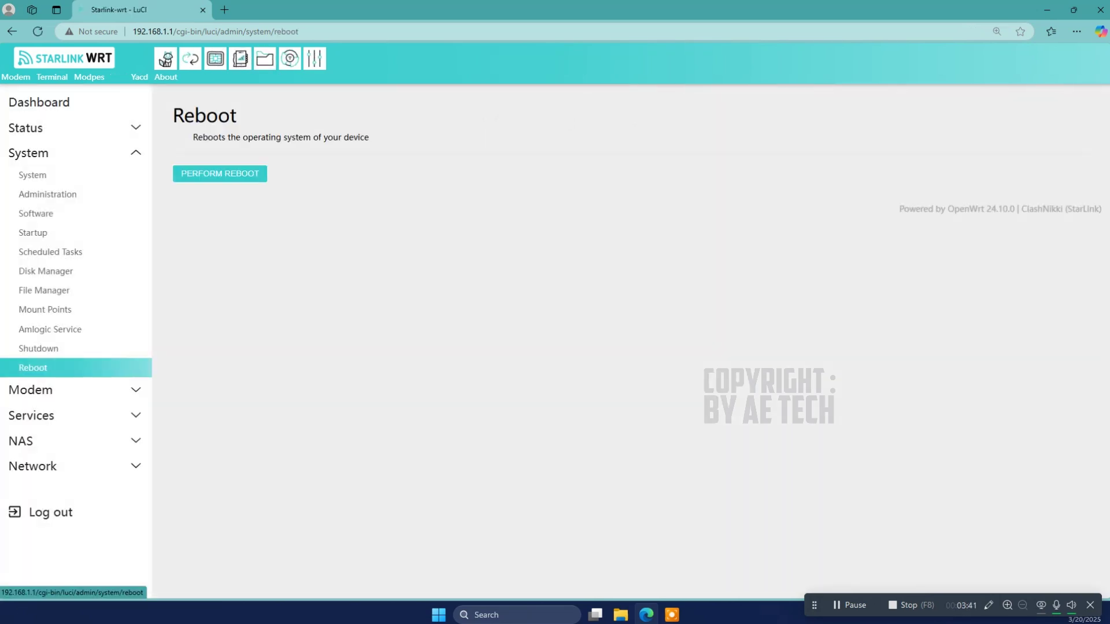
{"action": "left_click", "coordinate": [87, 390]}
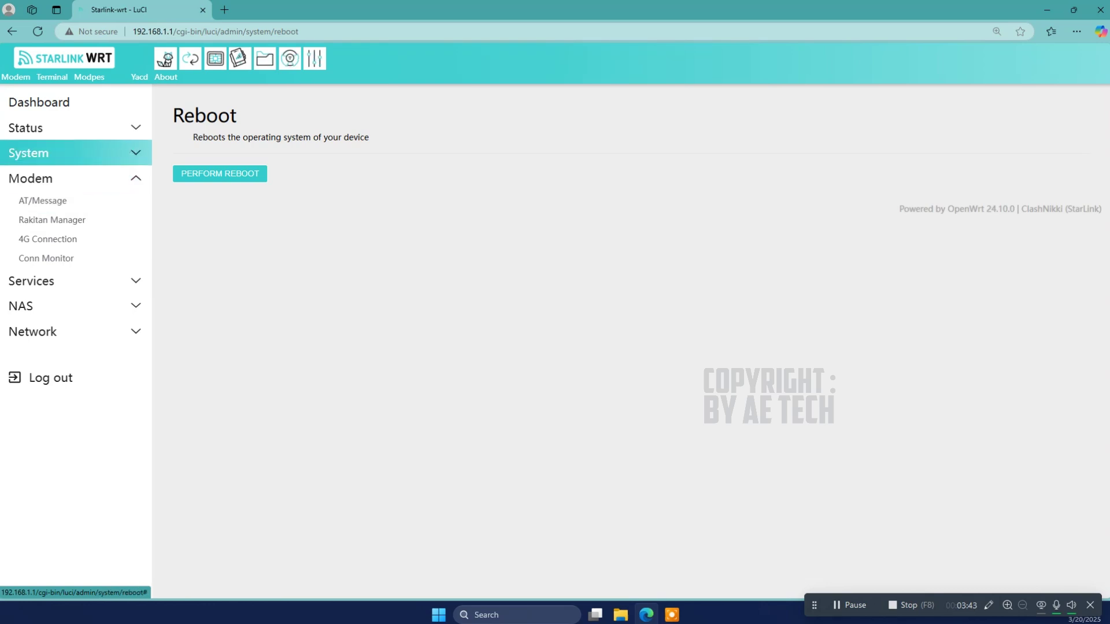
Step: View AT/Message, Rakitan Manager (closing the donate popup), 4G Connection and Conn Monitor pages
{"action": "left_click", "coordinate": [74, 201]}
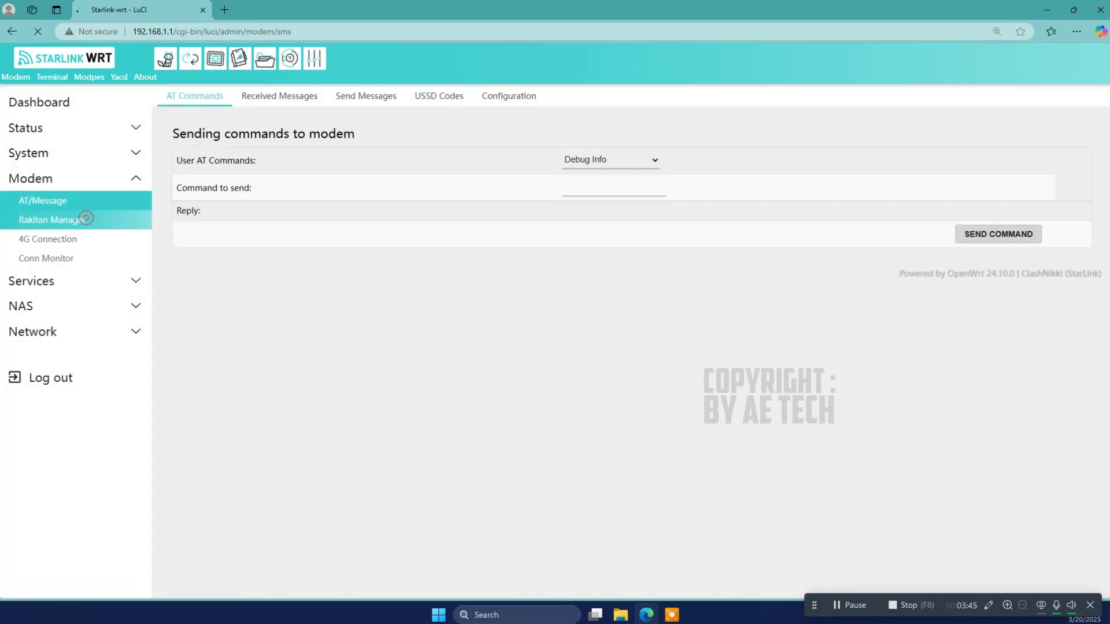
{"action": "left_click", "coordinate": [86, 220]}
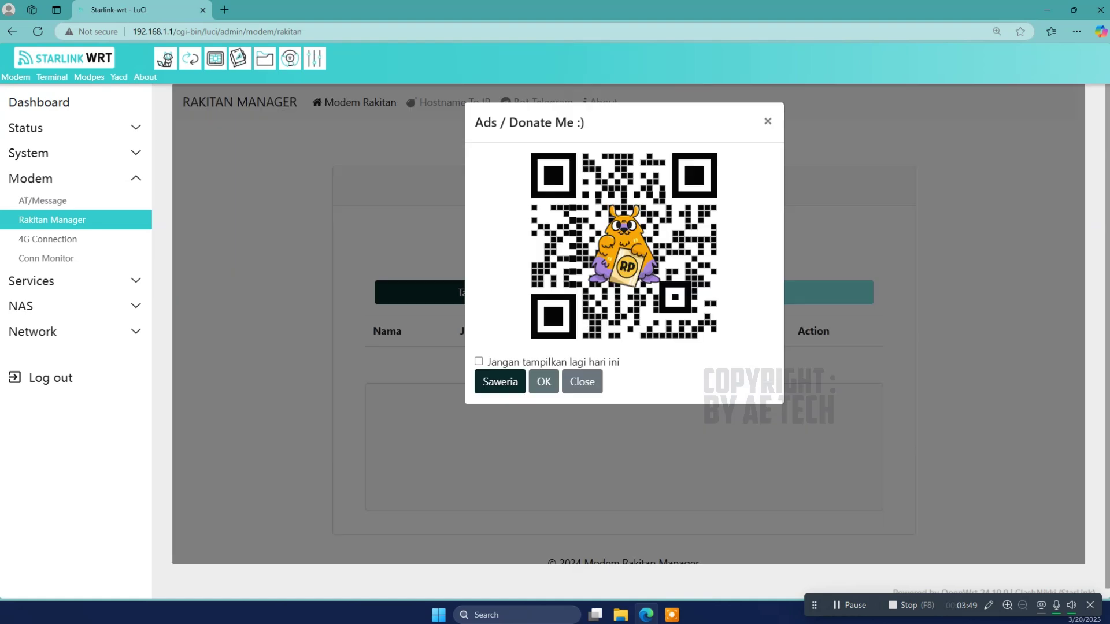
{"action": "left_click", "coordinate": [543, 382]}
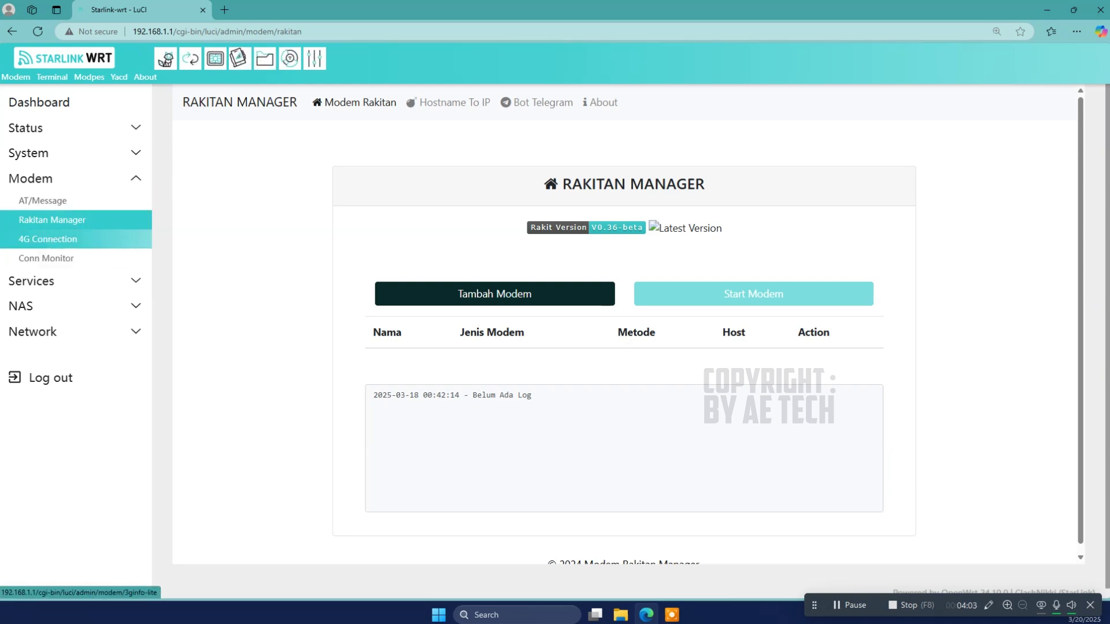
{"action": "left_click", "coordinate": [52, 239]}
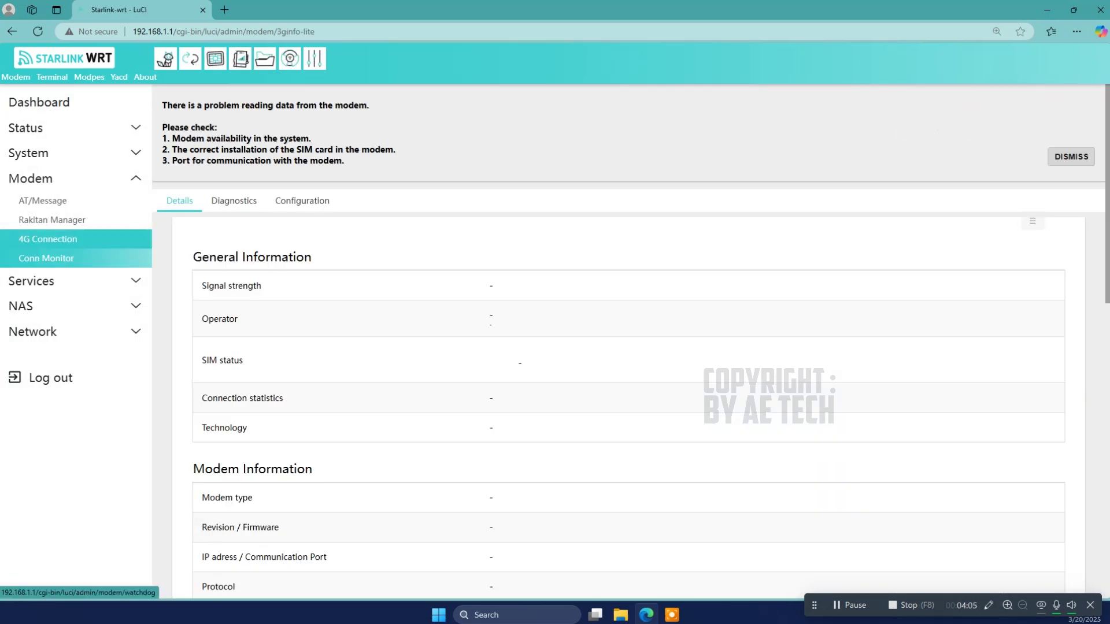
{"action": "left_click", "coordinate": [47, 258]}
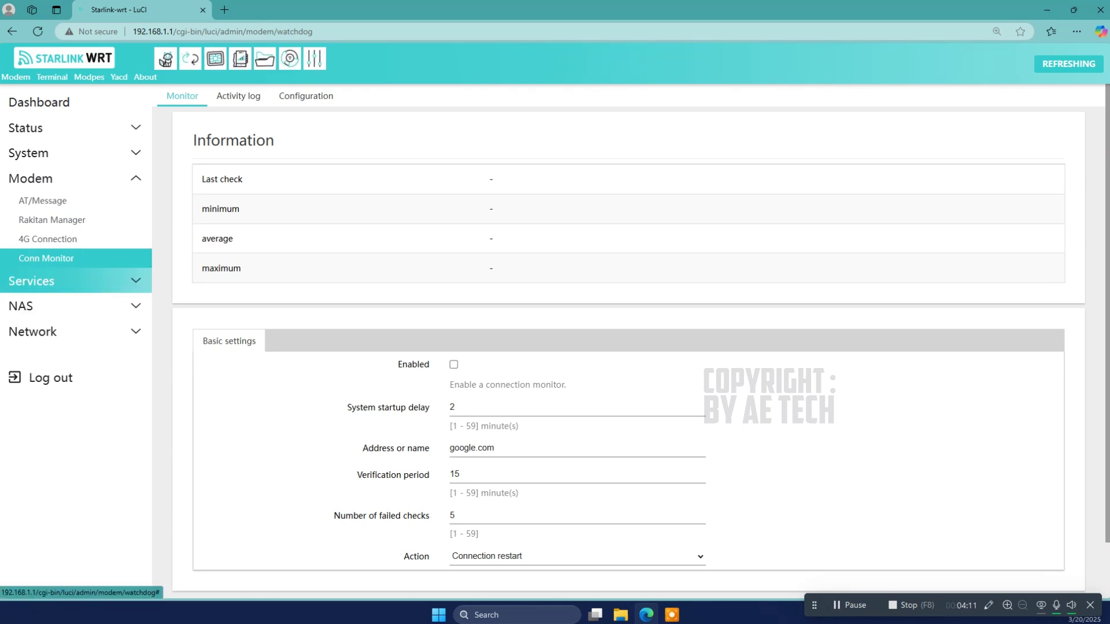
Step: Enable OpenClash under Services and confirm Meta core and daemons show Running
{"action": "left_click", "coordinate": [75, 284]}
{"action": "left_click", "coordinate": [40, 226]}
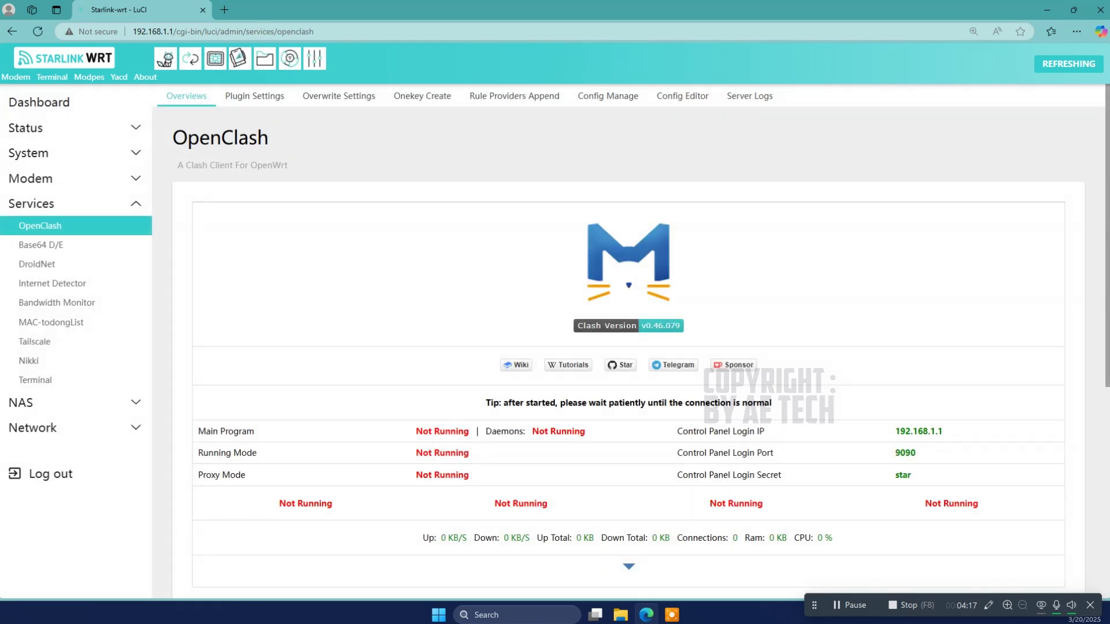
{"action": "scroll", "coordinate": [628, 347], "scroll_direction": "down", "scroll_amount": 5}
{"action": "left_click", "coordinate": [421, 421]}
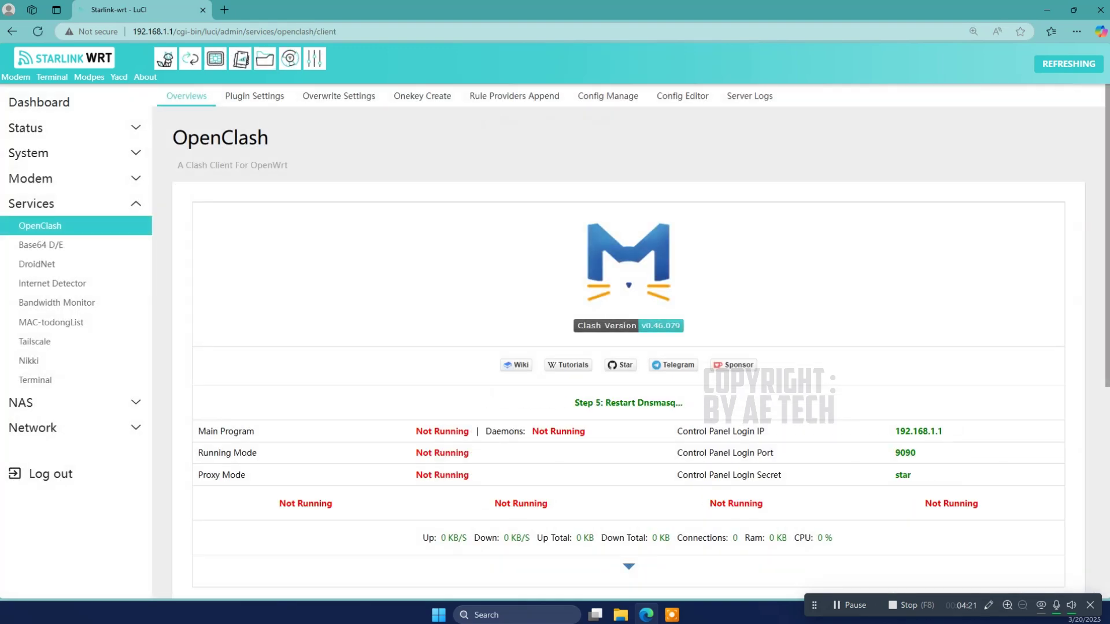
{"action": "scroll", "coordinate": [628, 347], "scroll_direction": "down", "scroll_amount": 1}
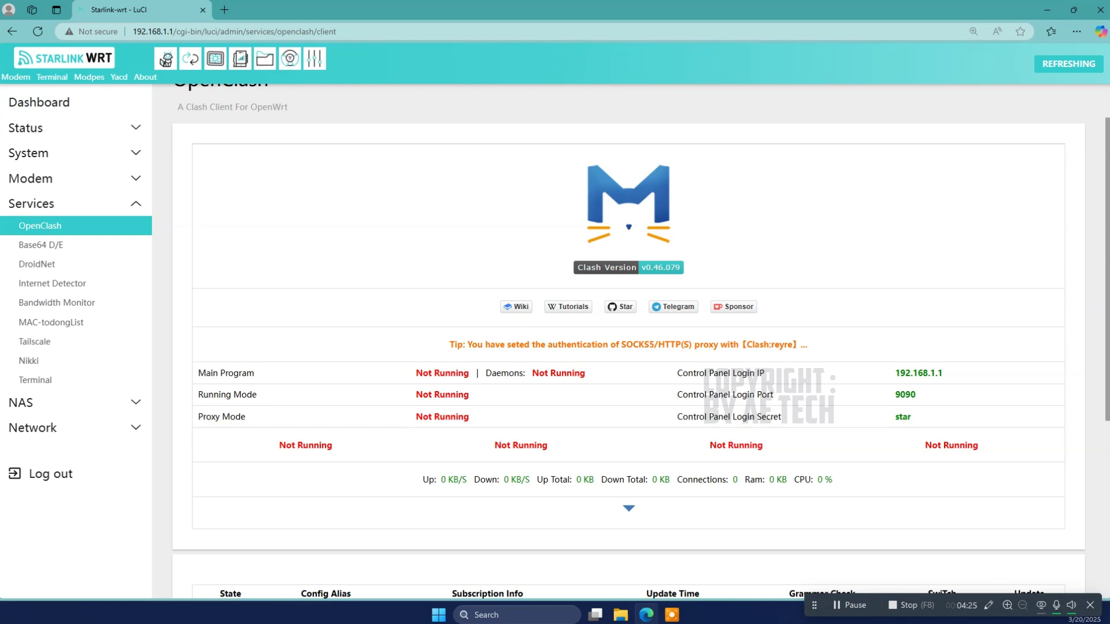
{"action": "scroll", "coordinate": [629, 347], "scroll_direction": "down", "scroll_amount": 7}
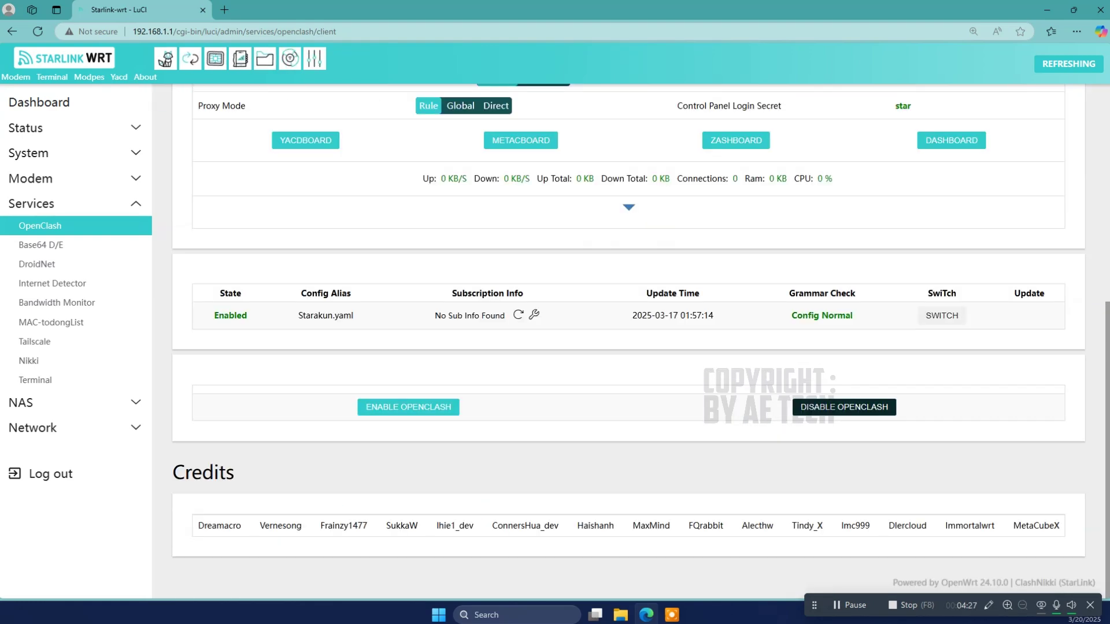
{"action": "scroll", "coordinate": [629, 347], "scroll_direction": "up", "scroll_amount": 3}
{"action": "scroll", "coordinate": [628, 347], "scroll_direction": "up", "scroll_amount": 1}
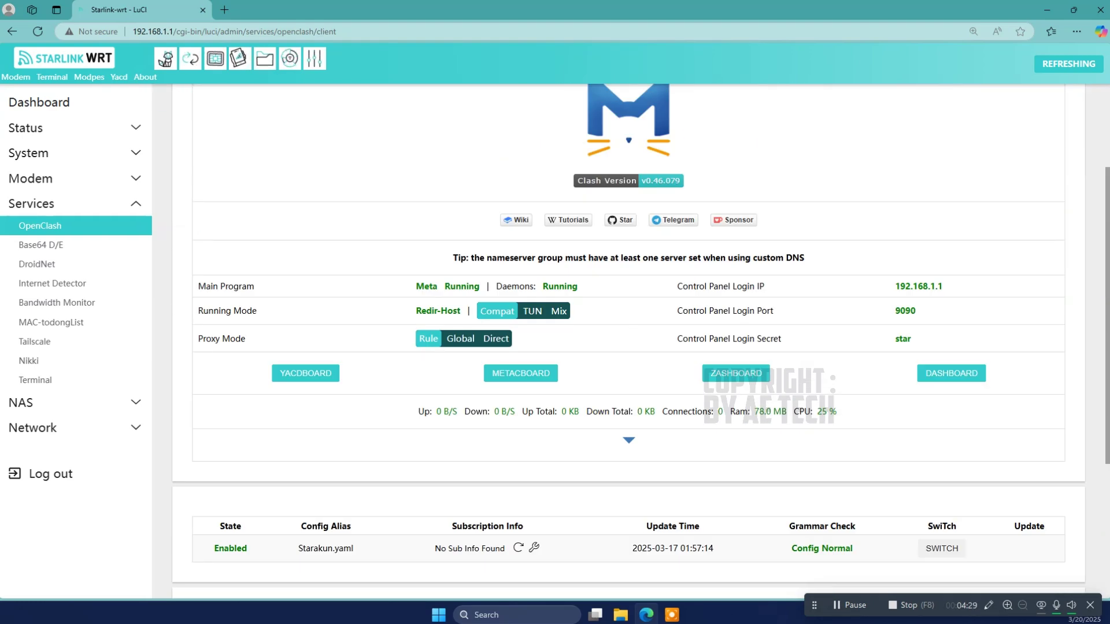
{"action": "scroll", "coordinate": [628, 347], "scroll_direction": "down", "scroll_amount": 4}
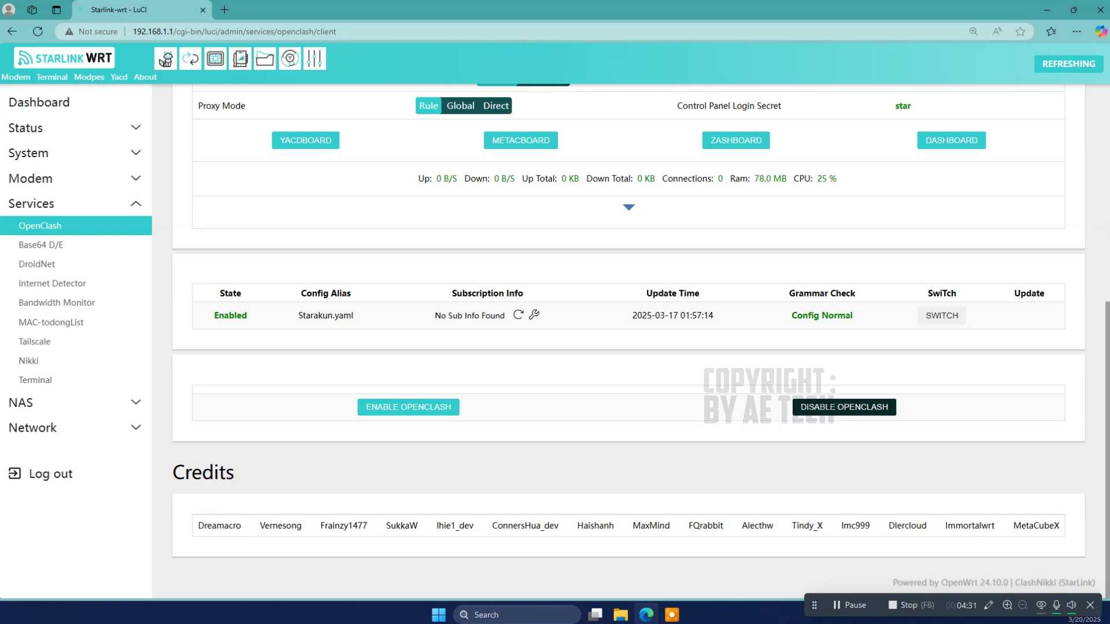
{"action": "scroll", "coordinate": [628, 346], "scroll_direction": "up", "scroll_amount": 3}
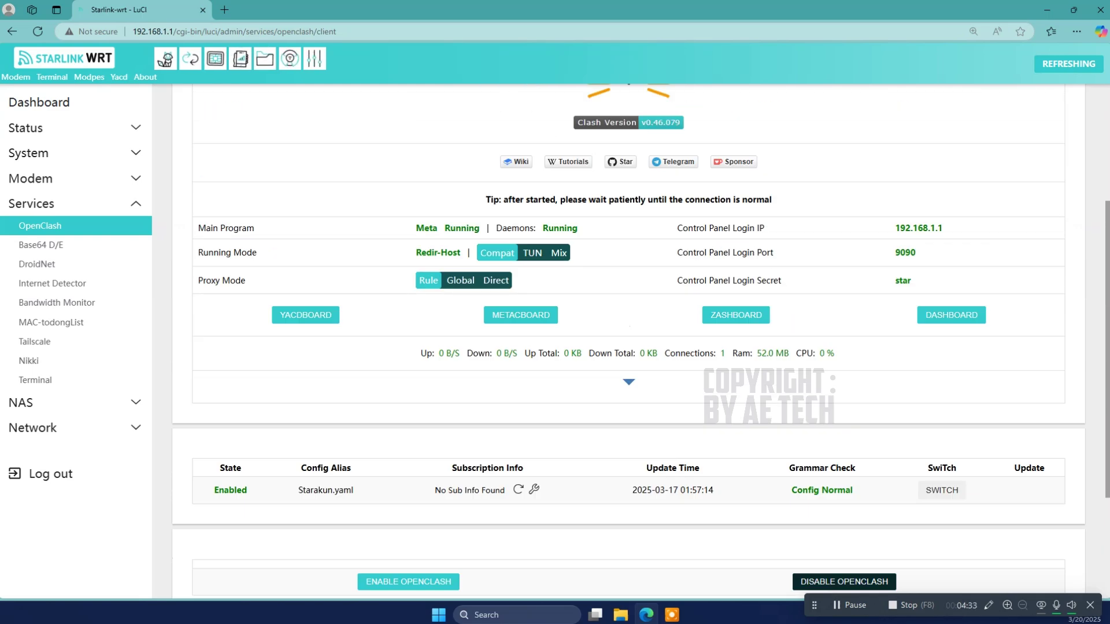
{"action": "scroll", "coordinate": [628, 347], "scroll_direction": "up", "scroll_amount": 2}
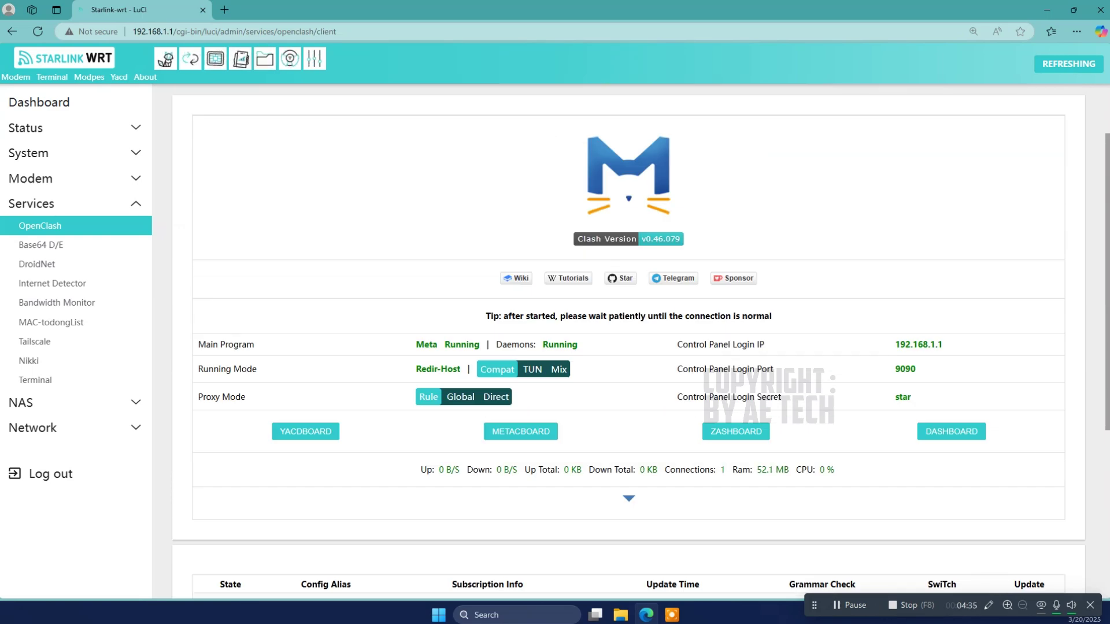
{"action": "scroll", "coordinate": [628, 347], "scroll_direction": "up", "scroll_amount": 2}
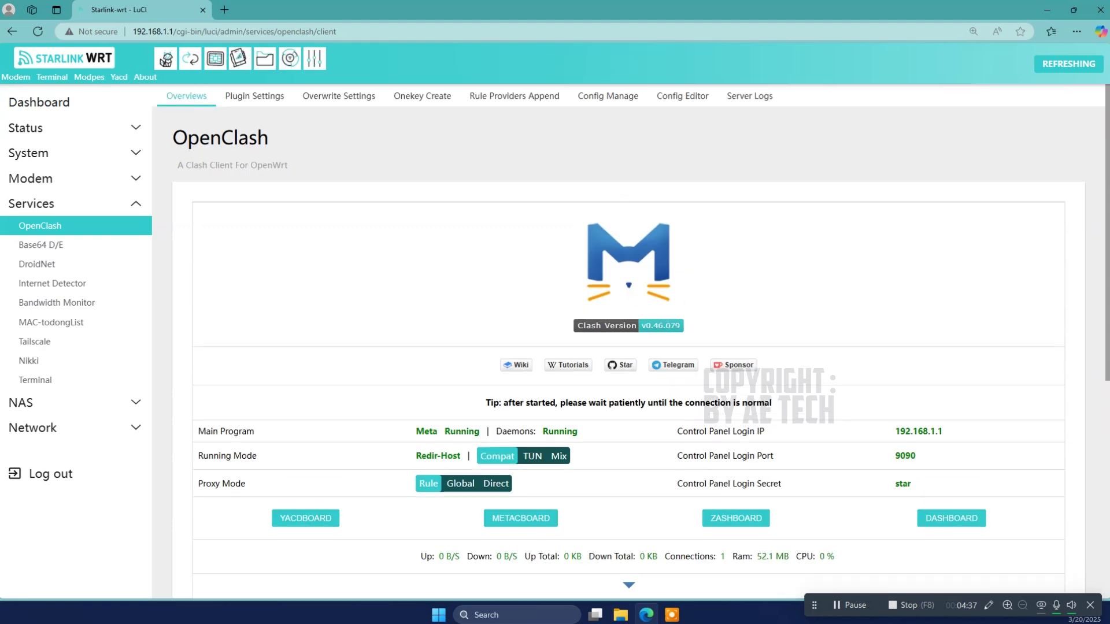
Step: Browse OpenClash's plugin, overwrite, Onekey Create and Rule Providers Append tabs, then back to Overviews
{"action": "left_click", "coordinate": [271, 102]}
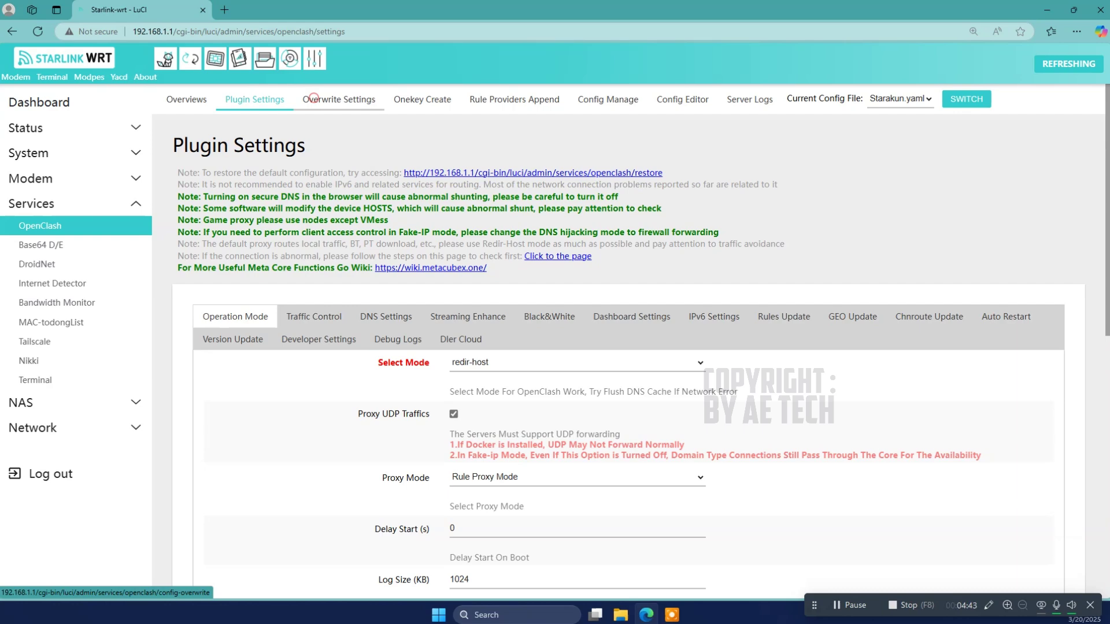
{"action": "left_click", "coordinate": [314, 97]}
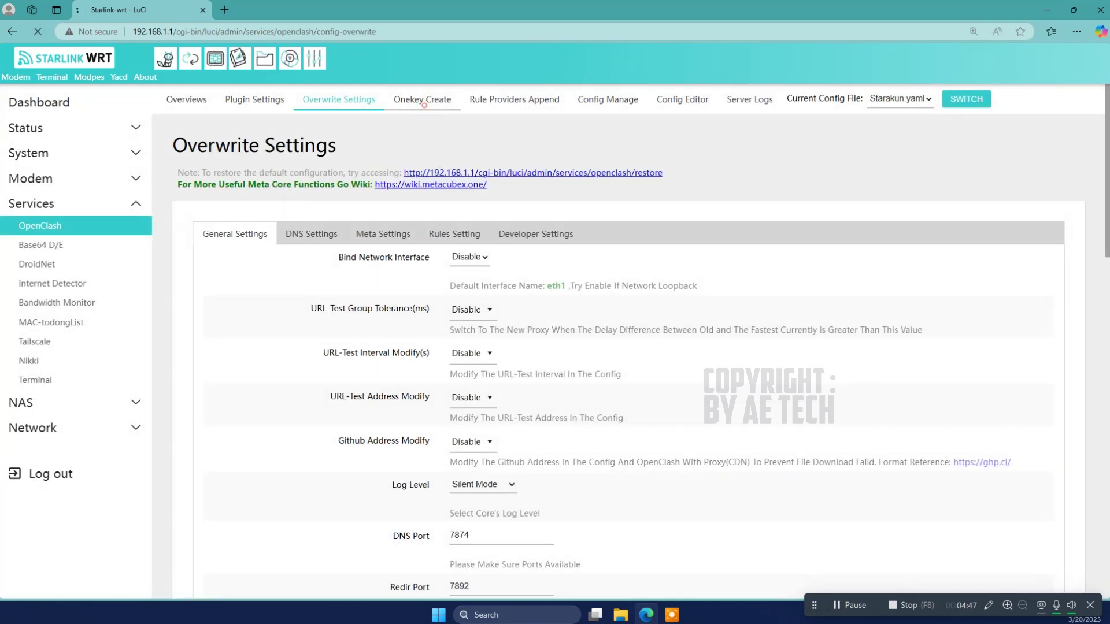
{"action": "left_click", "coordinate": [422, 99]}
{"action": "left_click", "coordinate": [537, 103]}
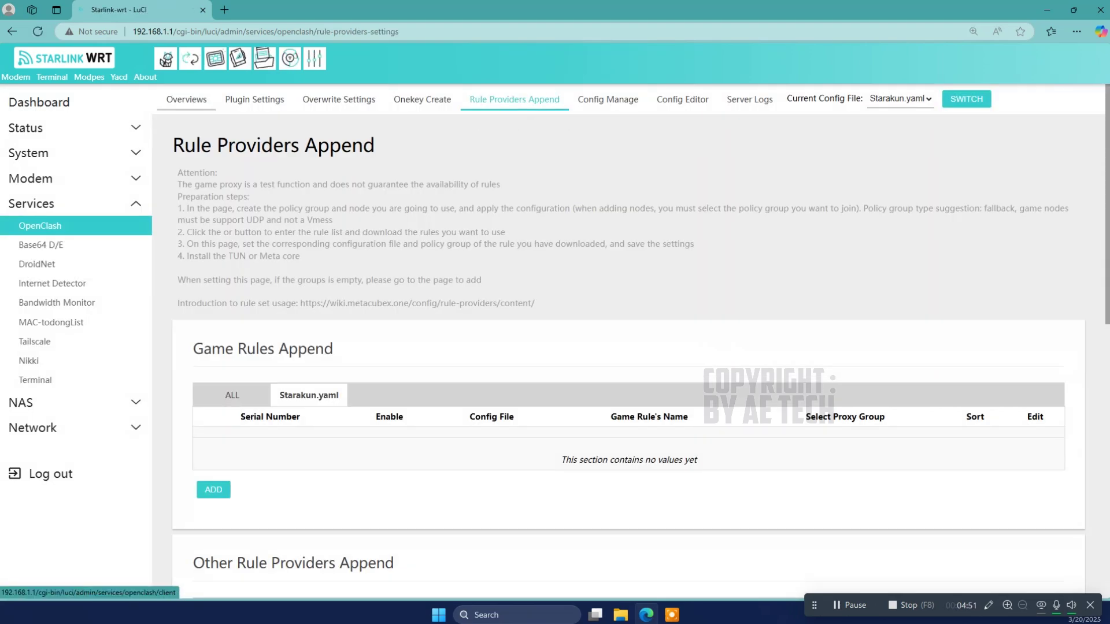
{"action": "left_click", "coordinate": [186, 100]}
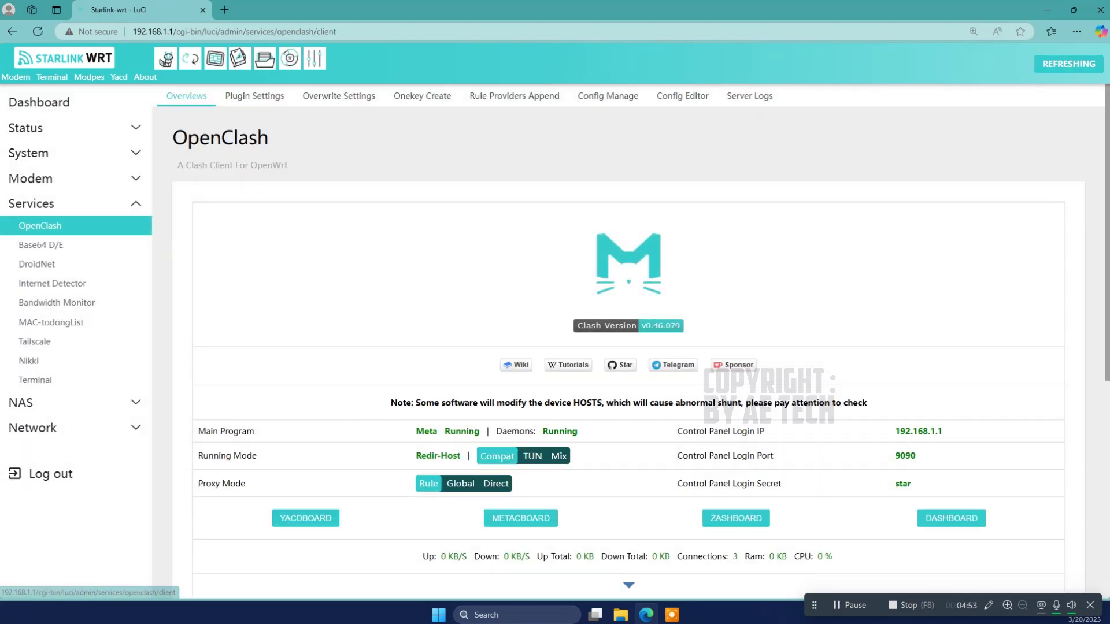
{"action": "scroll", "coordinate": [628, 341], "scroll_direction": "down", "scroll_amount": 2}
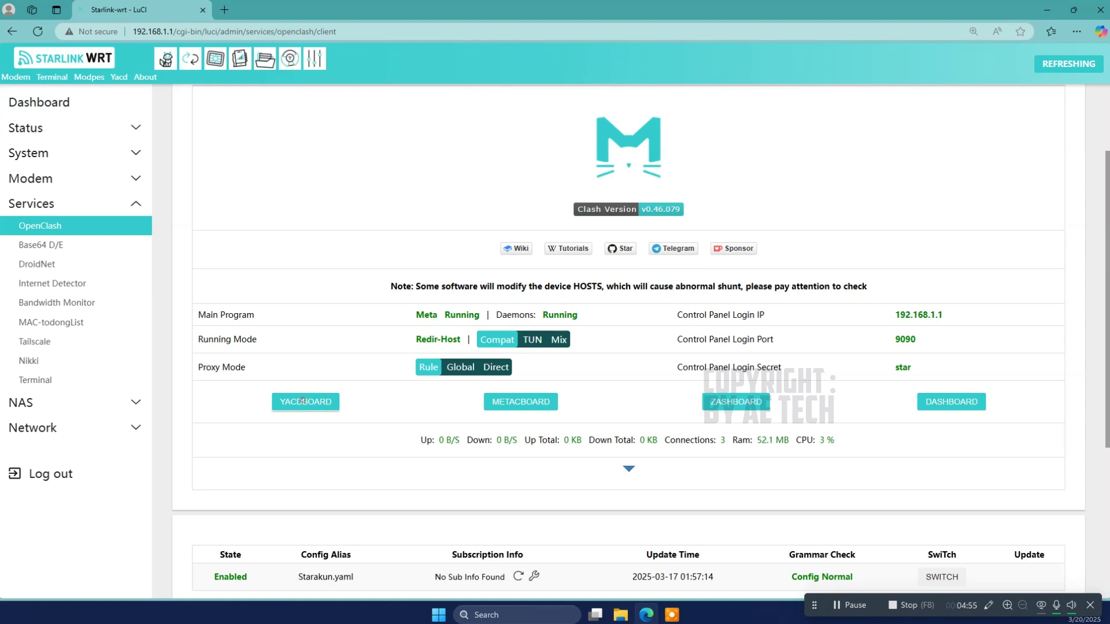
{"action": "left_click", "coordinate": [305, 402]}
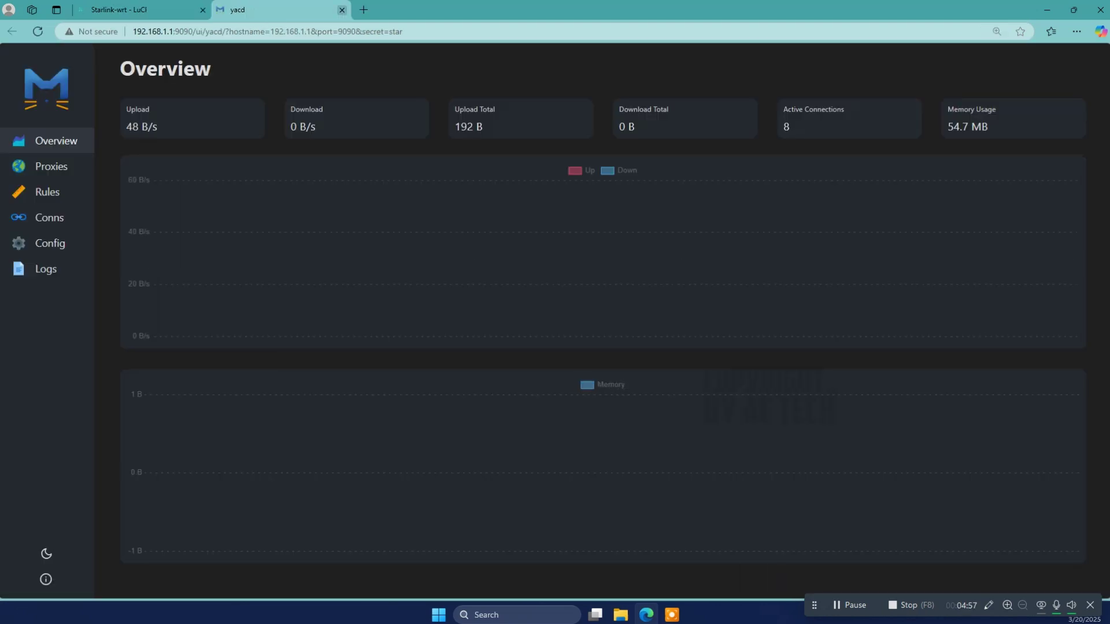
{"action": "left_click", "coordinate": [342, 10]}
{"action": "left_click", "coordinate": [512, 406]}
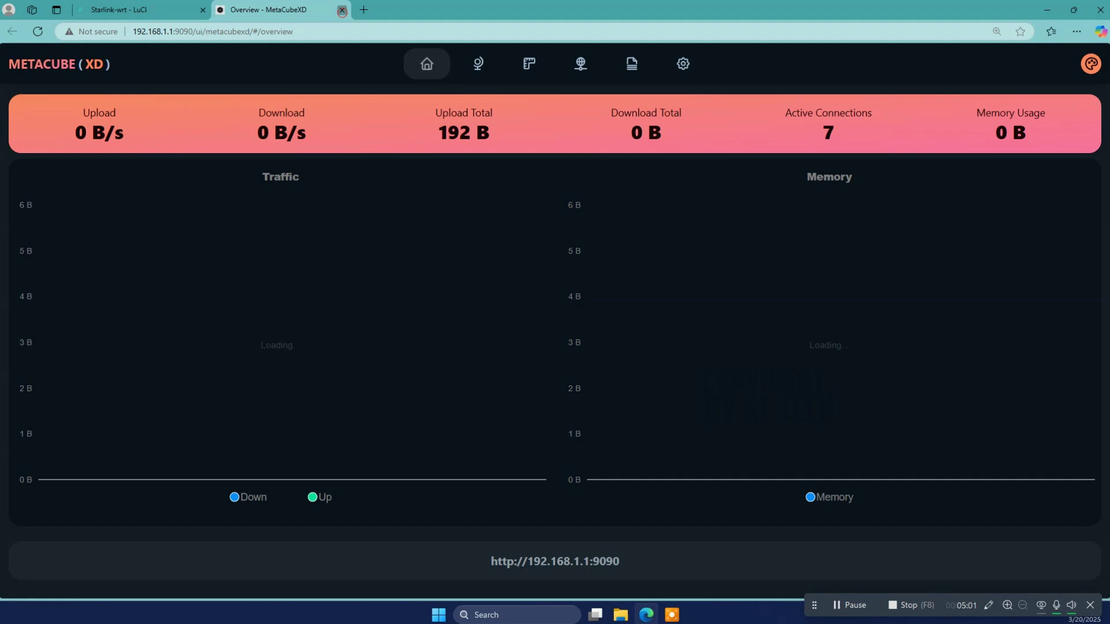
{"action": "left_click", "coordinate": [342, 10]}
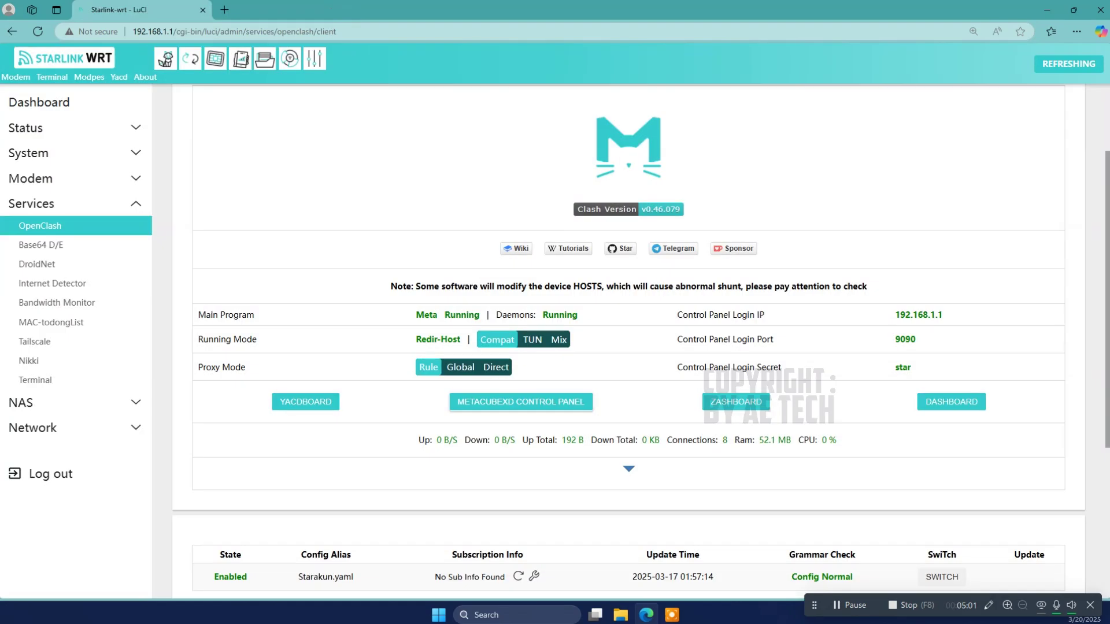
{"action": "left_click", "coordinate": [734, 402]}
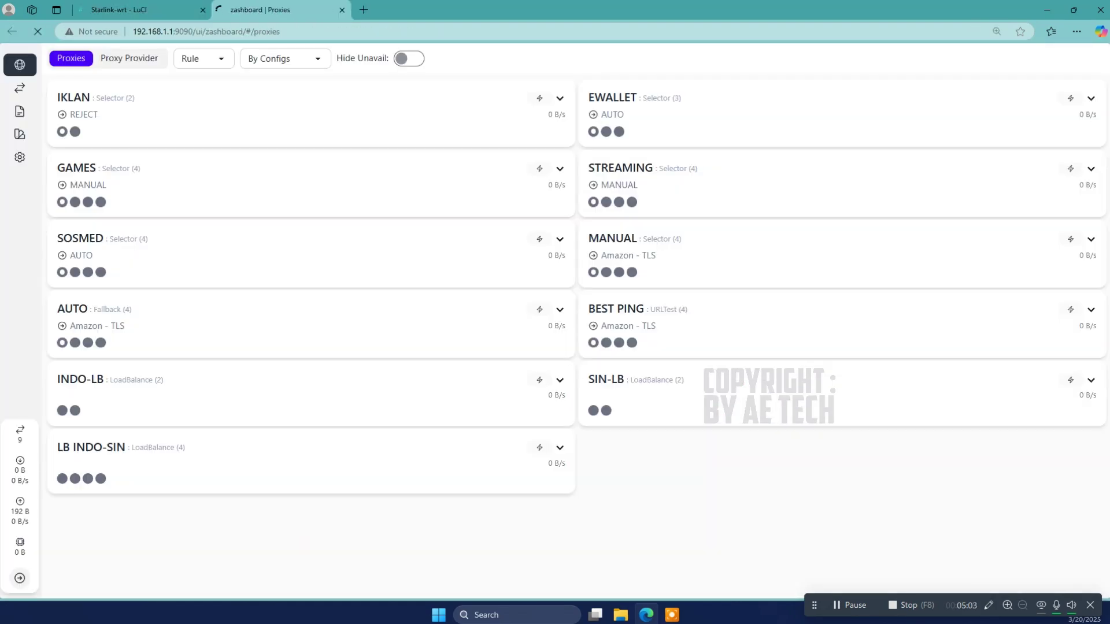
{"action": "left_click", "coordinate": [341, 10]}
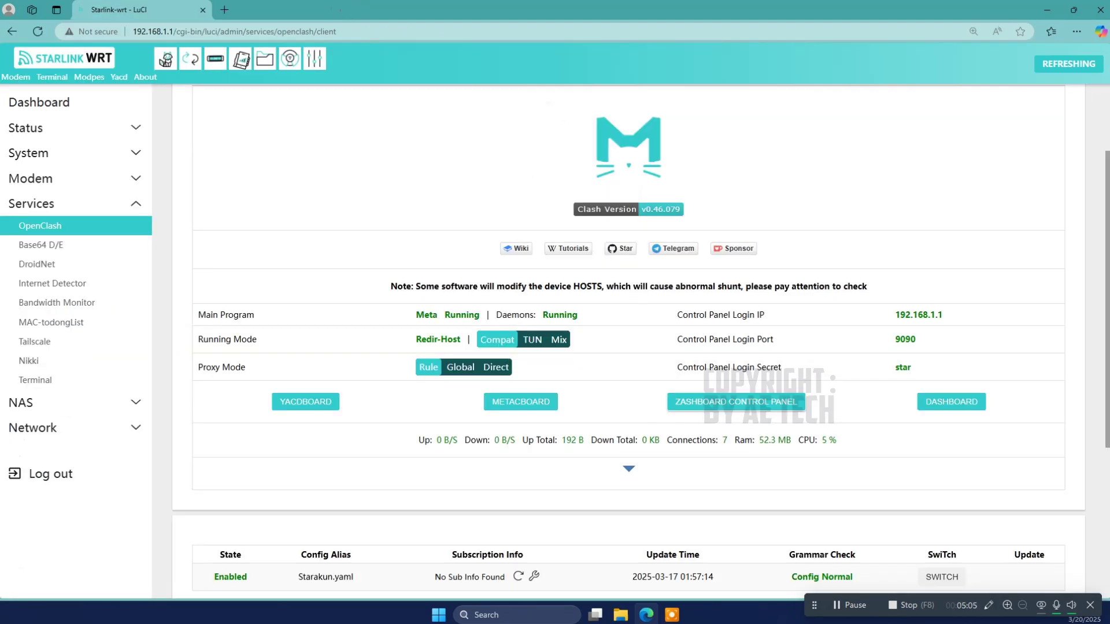
{"action": "left_click", "coordinate": [961, 403]}
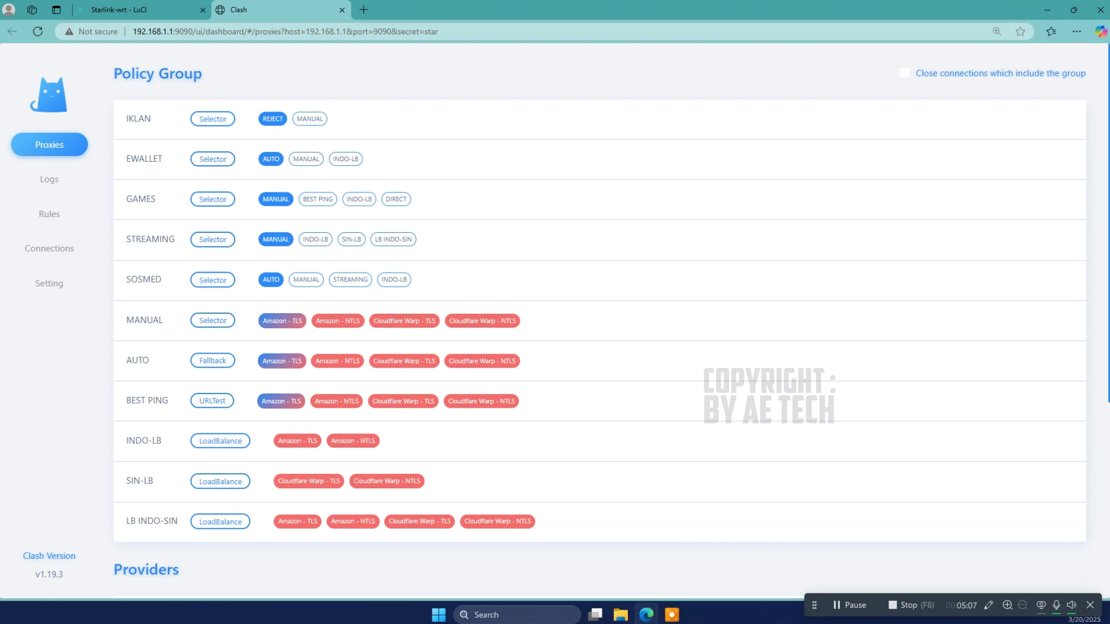
{"action": "left_click", "coordinate": [342, 10]}
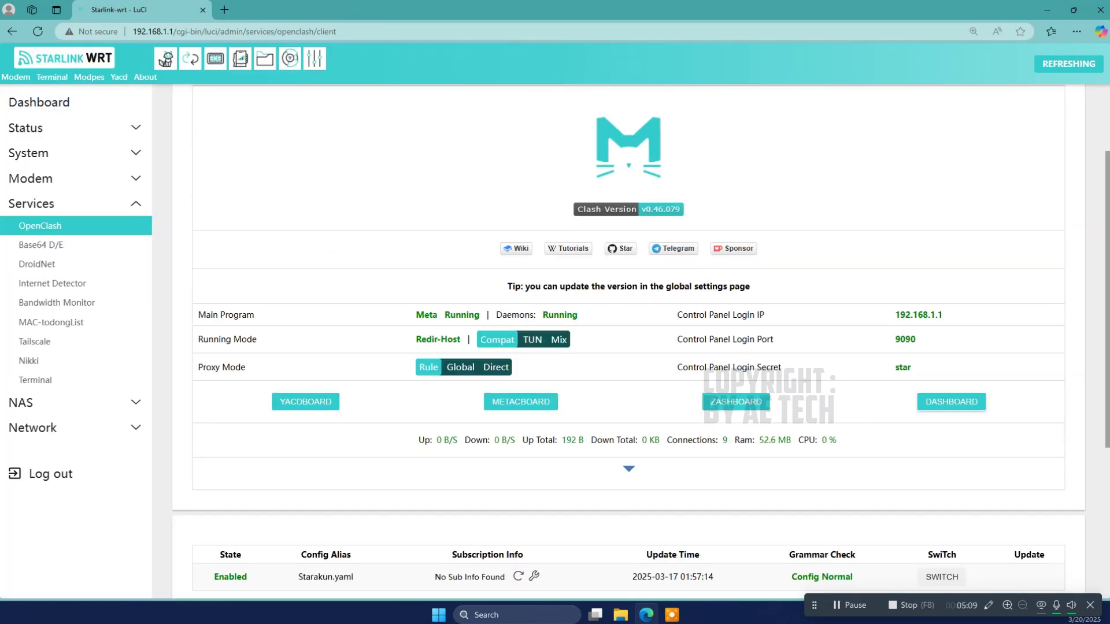
{"action": "scroll", "coordinate": [629, 341], "scroll_direction": "up", "scroll_amount": 2}
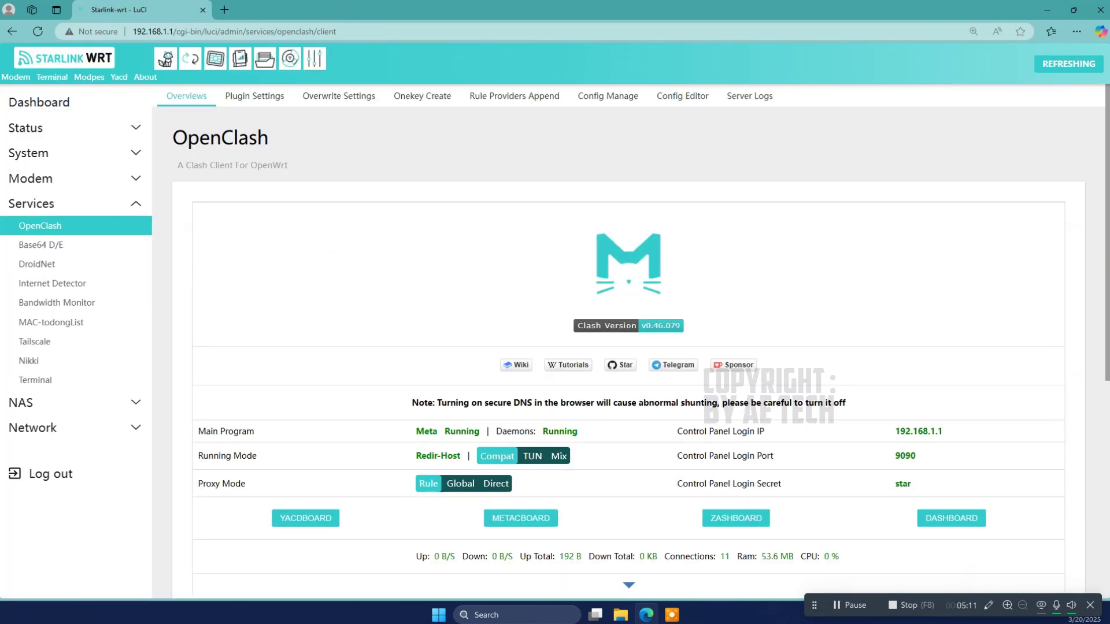
{"action": "scroll", "coordinate": [629, 341], "scroll_direction": "down", "scroll_amount": 3}
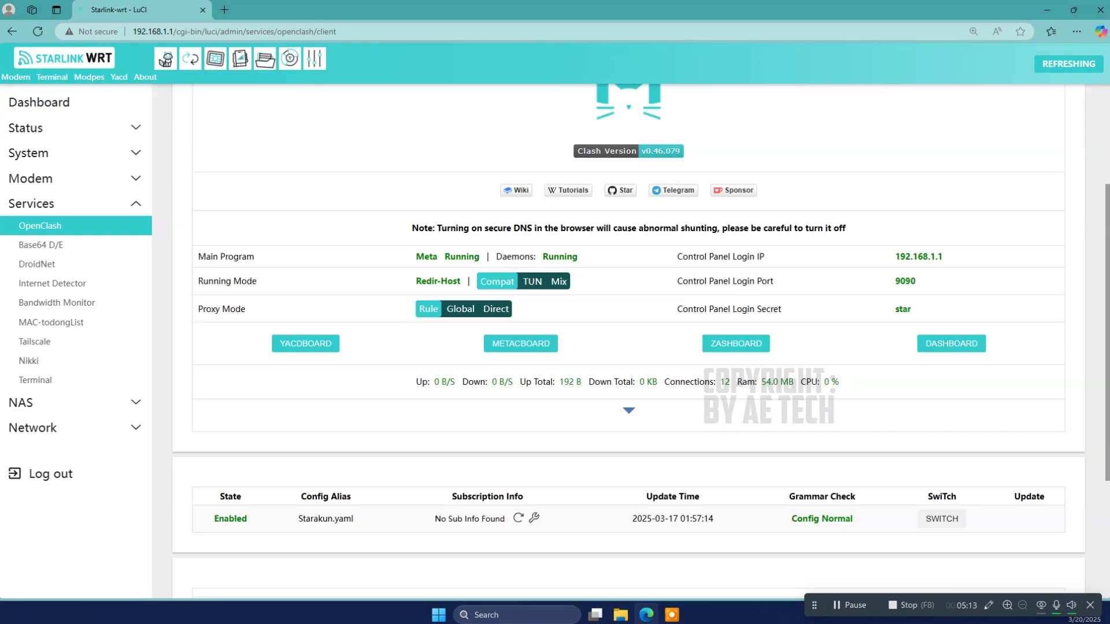
{"action": "scroll", "coordinate": [629, 341], "scroll_direction": "up", "scroll_amount": 3}
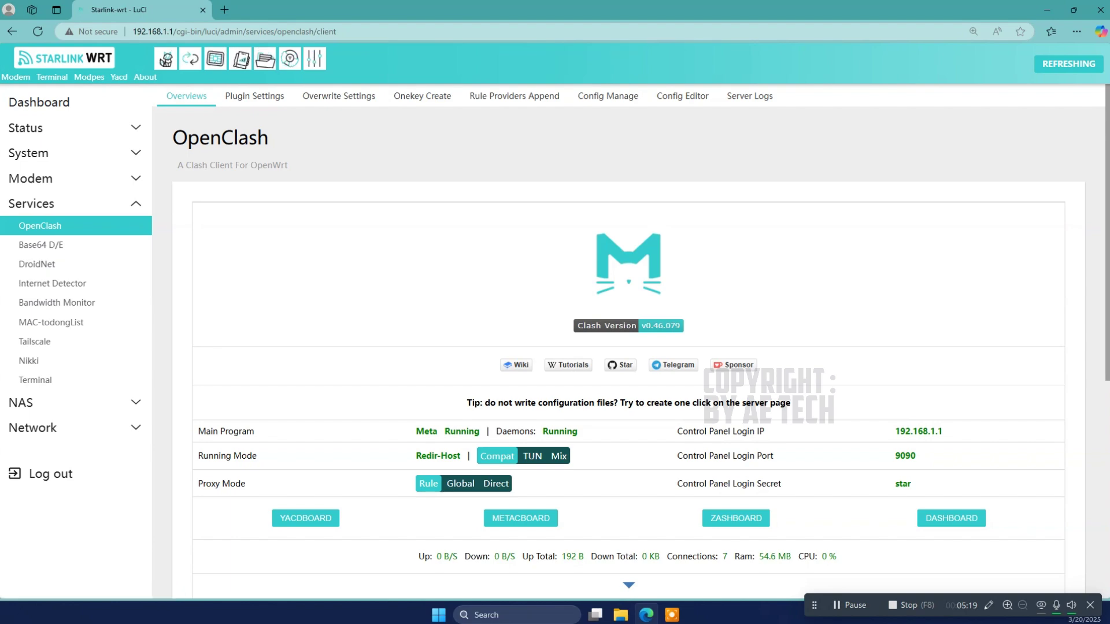
{"action": "scroll", "coordinate": [629, 341], "scroll_direction": "down", "scroll_amount": 5}
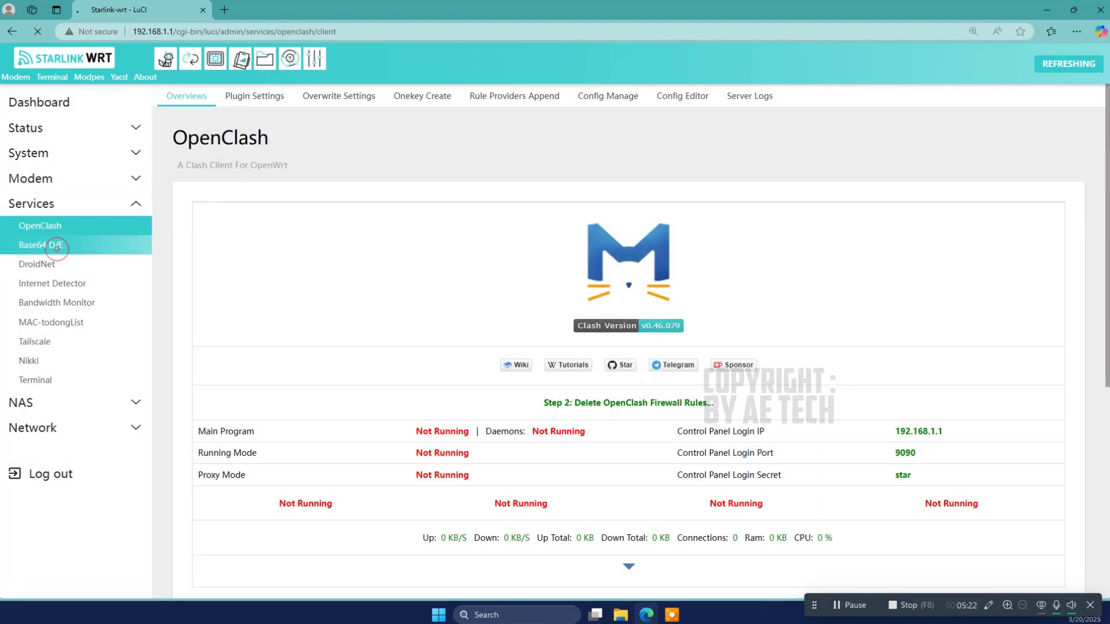
Step: Visit the Base64 D/E, DroidNet, Internet Detector, Bandwidth Monitor and MAC-todongList pages
{"action": "left_click", "coordinate": [49, 245]}
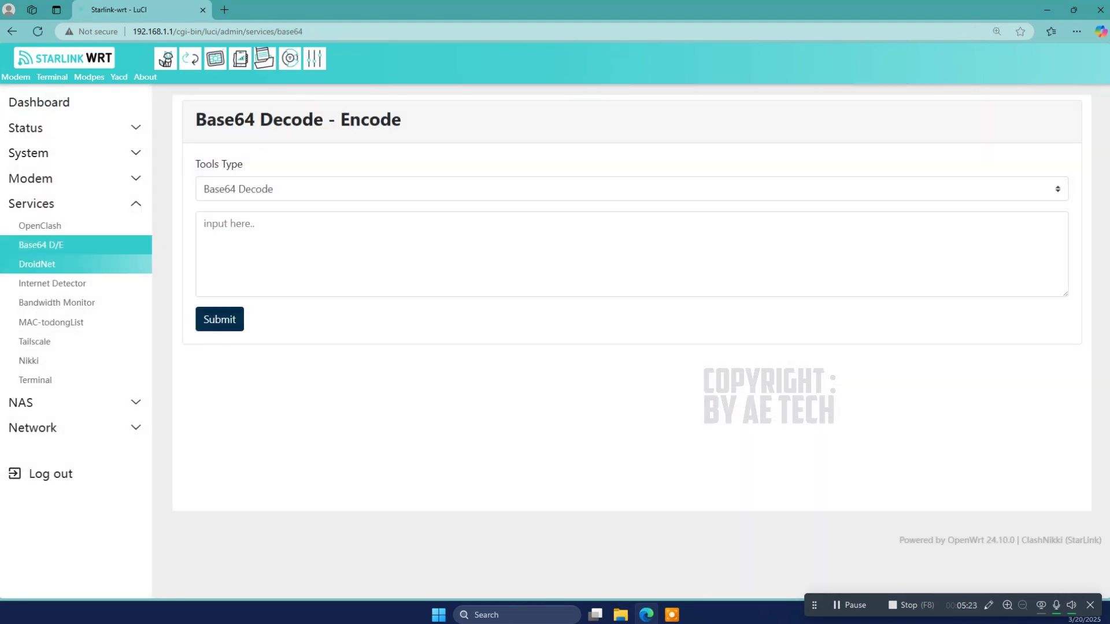
{"action": "left_click", "coordinate": [84, 263]}
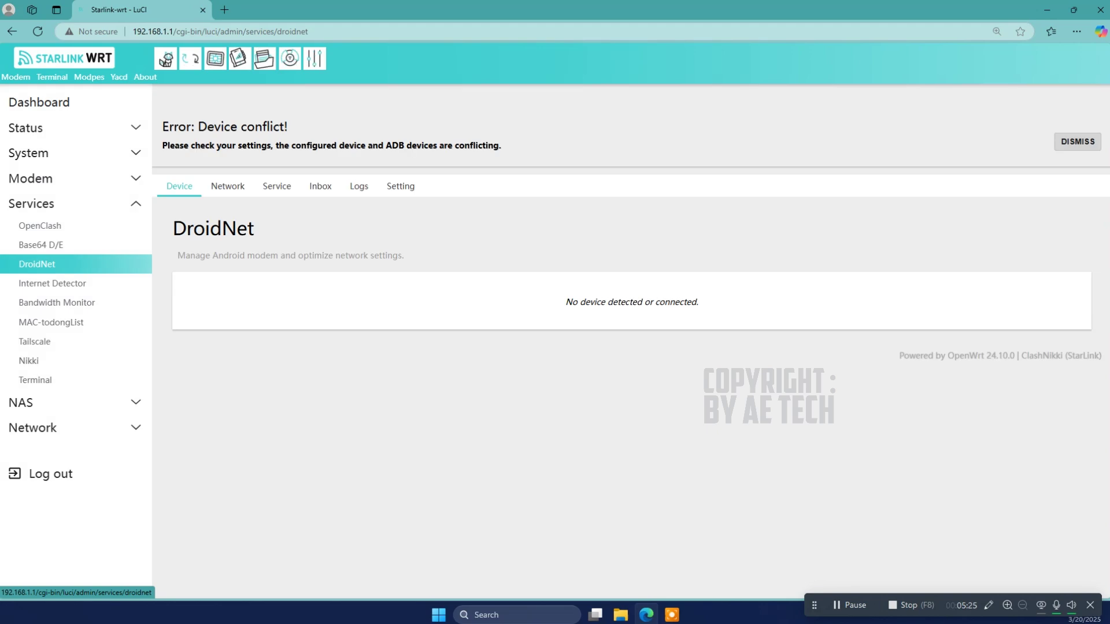
{"action": "left_click", "coordinate": [52, 284]}
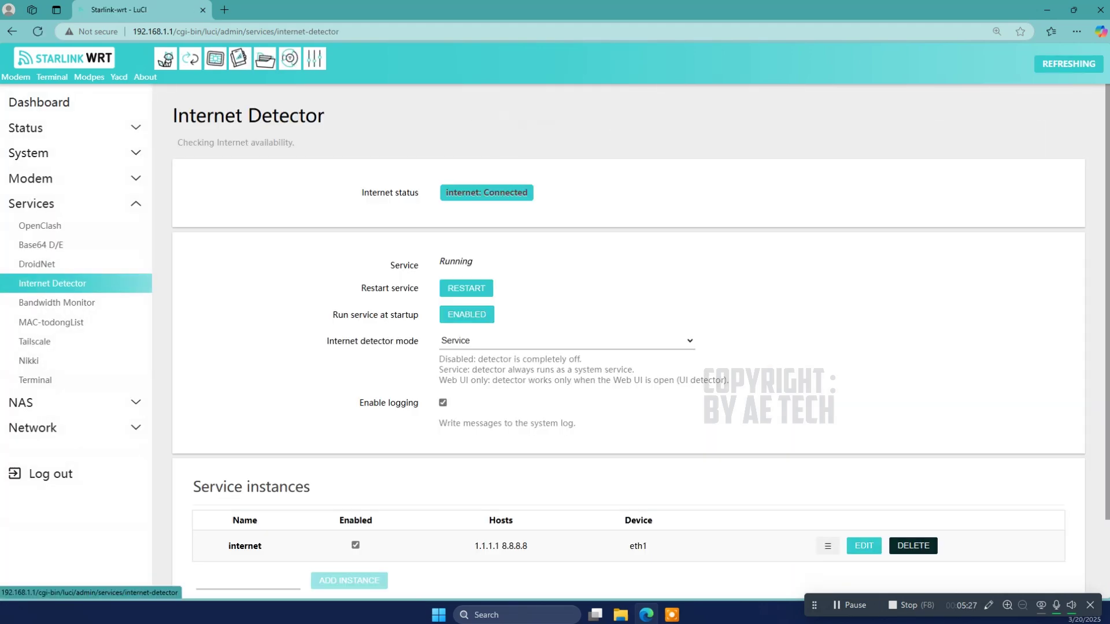
{"action": "scroll", "coordinate": [628, 341], "scroll_direction": "down", "scroll_amount": 2}
{"action": "left_click", "coordinate": [57, 302]}
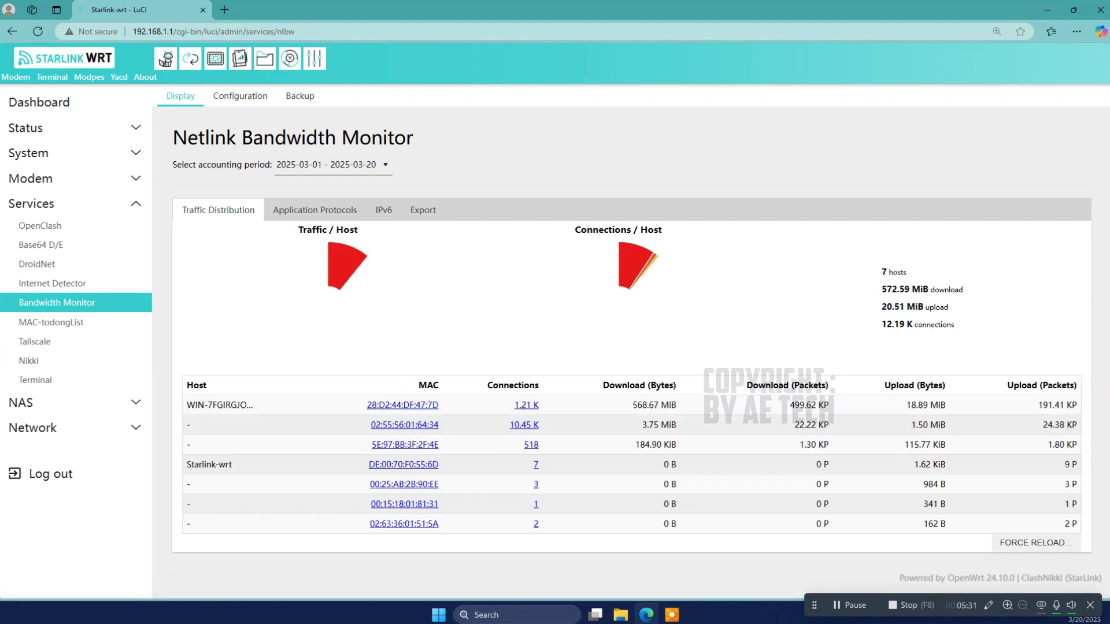
{"action": "left_click", "coordinate": [68, 322]}
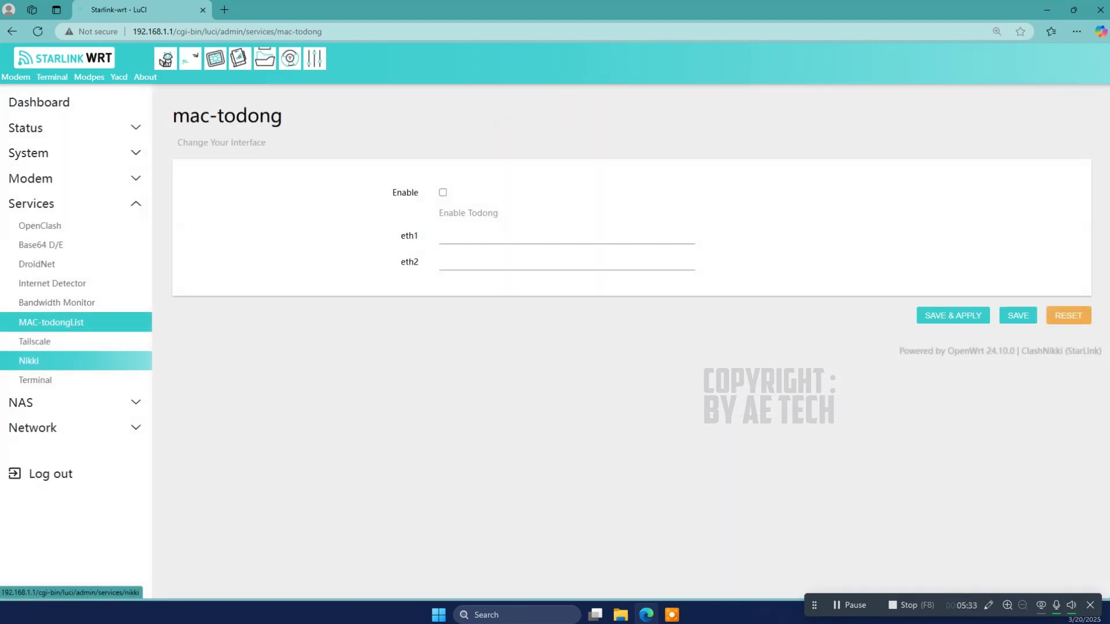
Step: Visit Tailscale, Nikki and Terminal, then open NAS > S.M.A.R.T. disk monitoring
{"action": "left_click", "coordinate": [56, 345]}
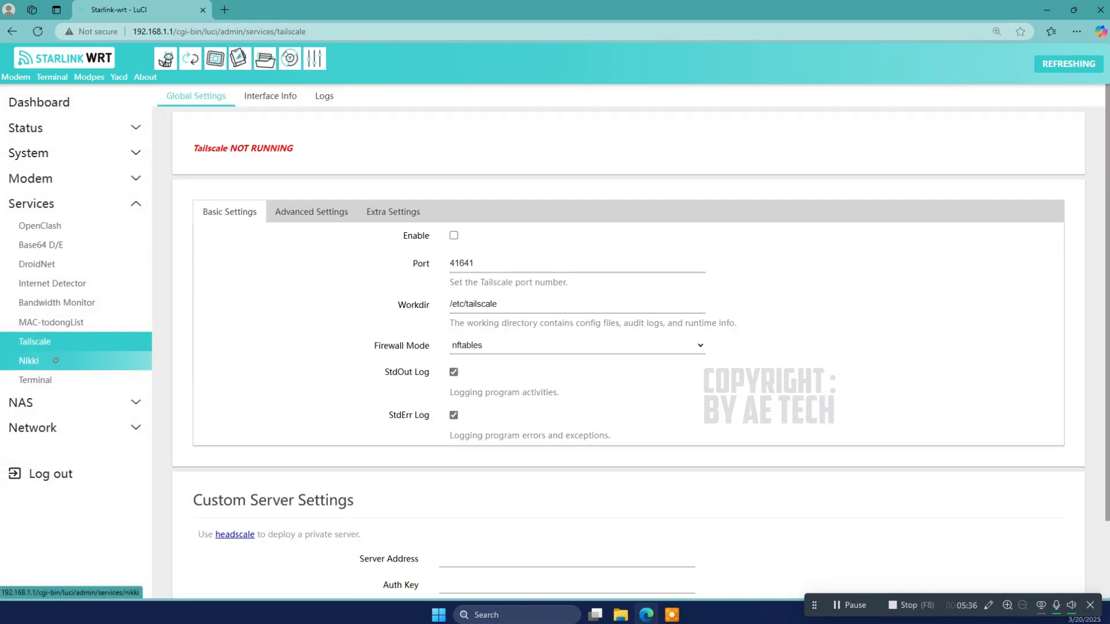
{"action": "left_click", "coordinate": [52, 361]}
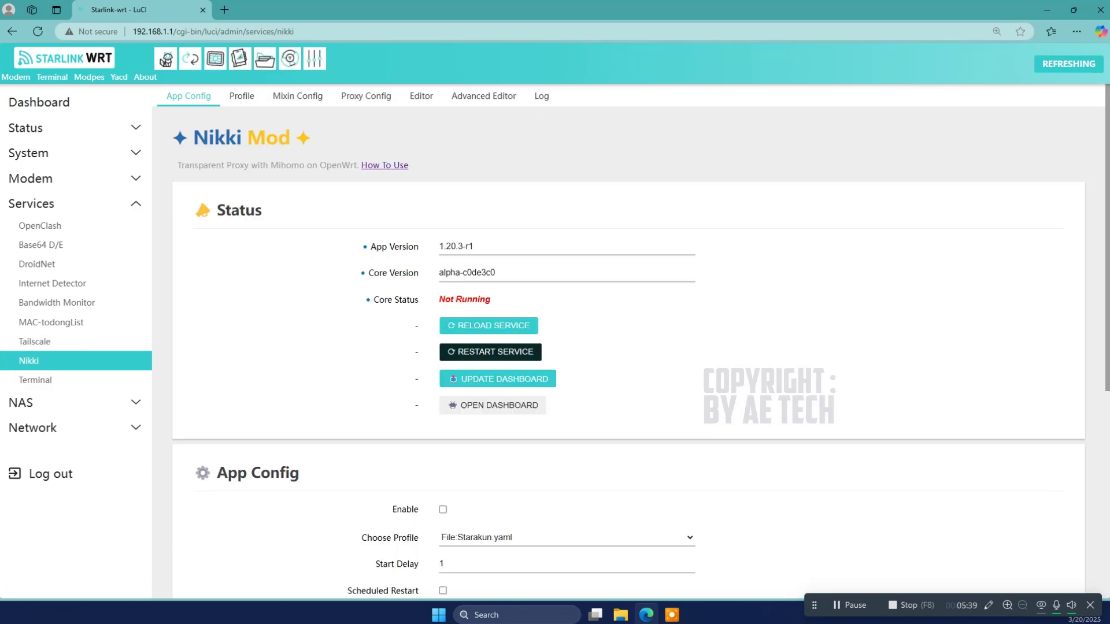
{"action": "scroll", "coordinate": [628, 341], "scroll_direction": "down", "scroll_amount": 6}
{"action": "scroll", "coordinate": [628, 341], "scroll_direction": "up", "scroll_amount": 5}
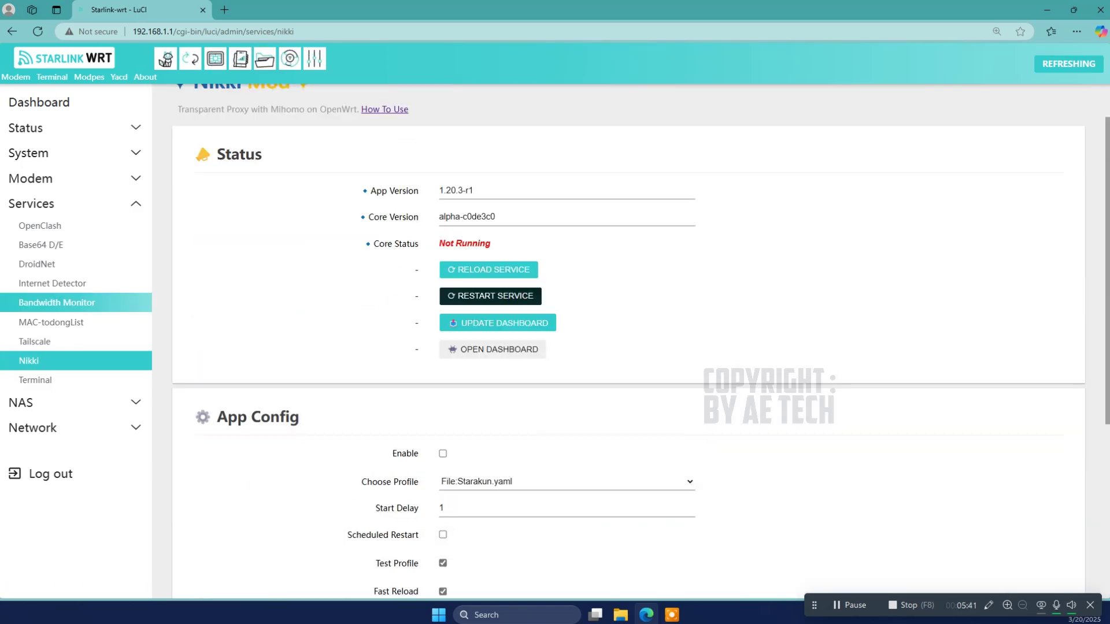
{"action": "left_click", "coordinate": [35, 342]}
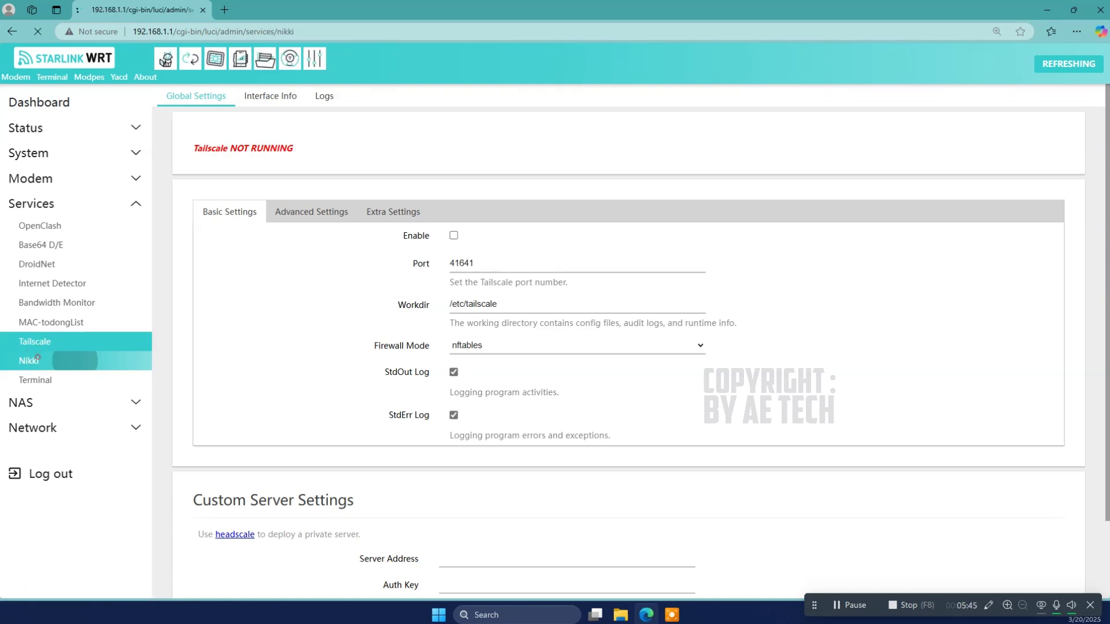
{"action": "left_click", "coordinate": [29, 361]}
{"action": "left_click", "coordinate": [36, 380]}
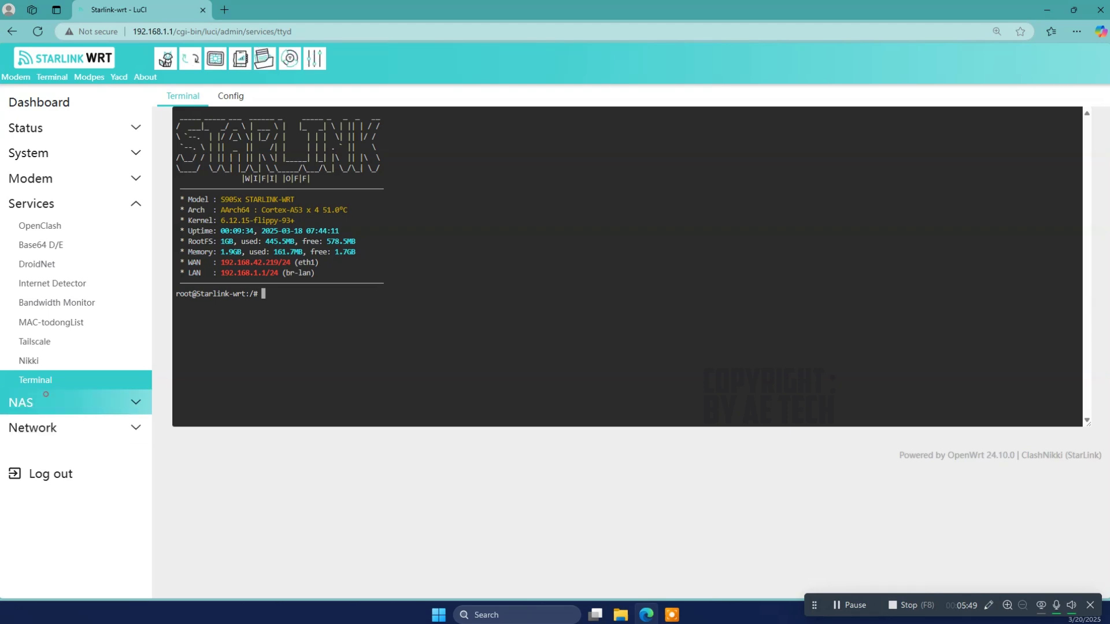
{"action": "left_click", "coordinate": [23, 402]}
{"action": "left_click", "coordinate": [34, 251]}
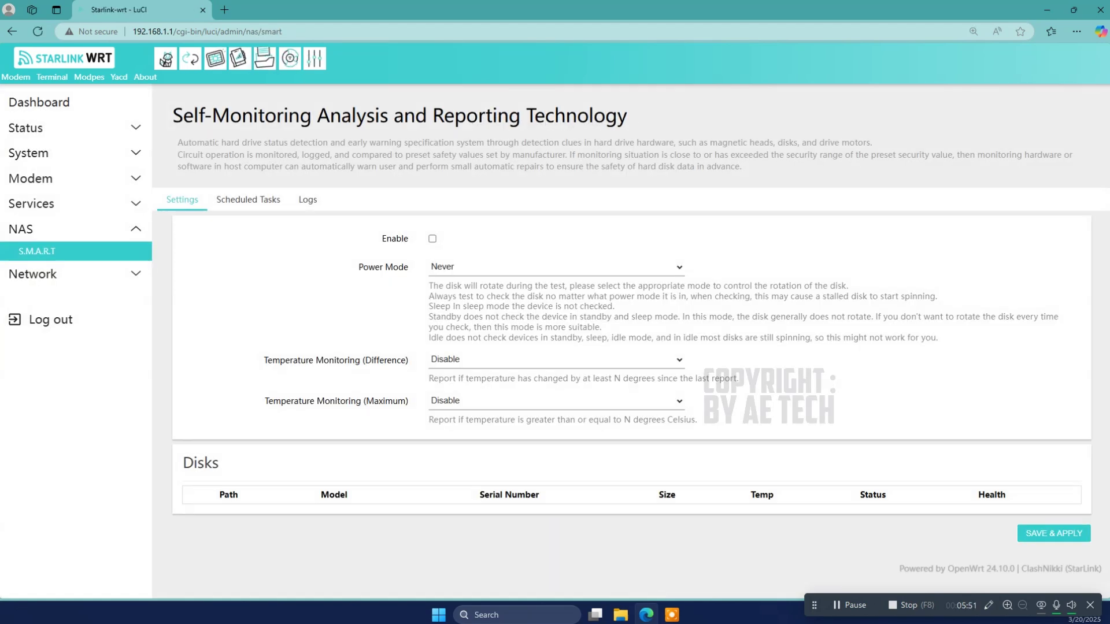
Step: Step through Network Interfaces, Network Guide, Static Routes, DHCP and DNS, and Diagnostics to Firewall
{"action": "left_click", "coordinate": [90, 254]}
{"action": "left_click", "coordinate": [90, 280]}
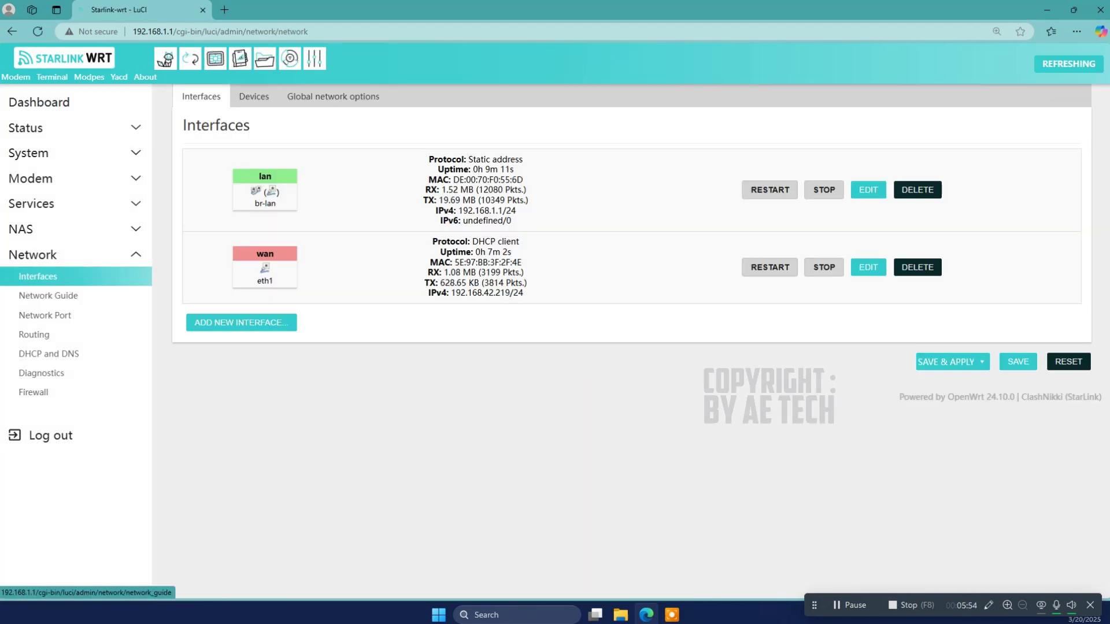
{"action": "left_click", "coordinate": [100, 294]}
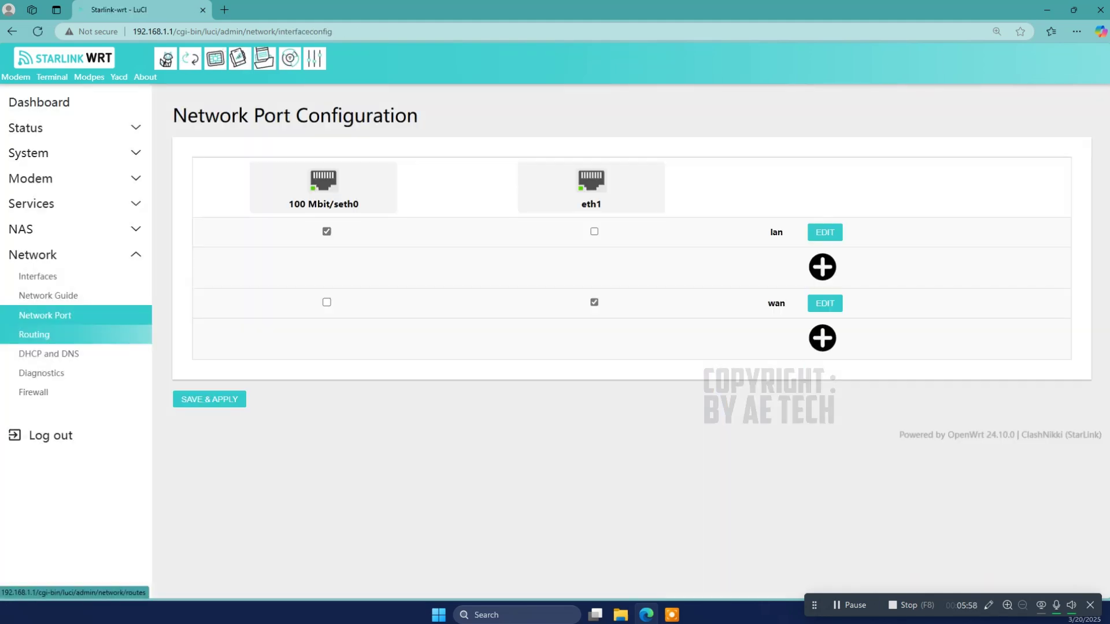
{"action": "left_click", "coordinate": [67, 333]}
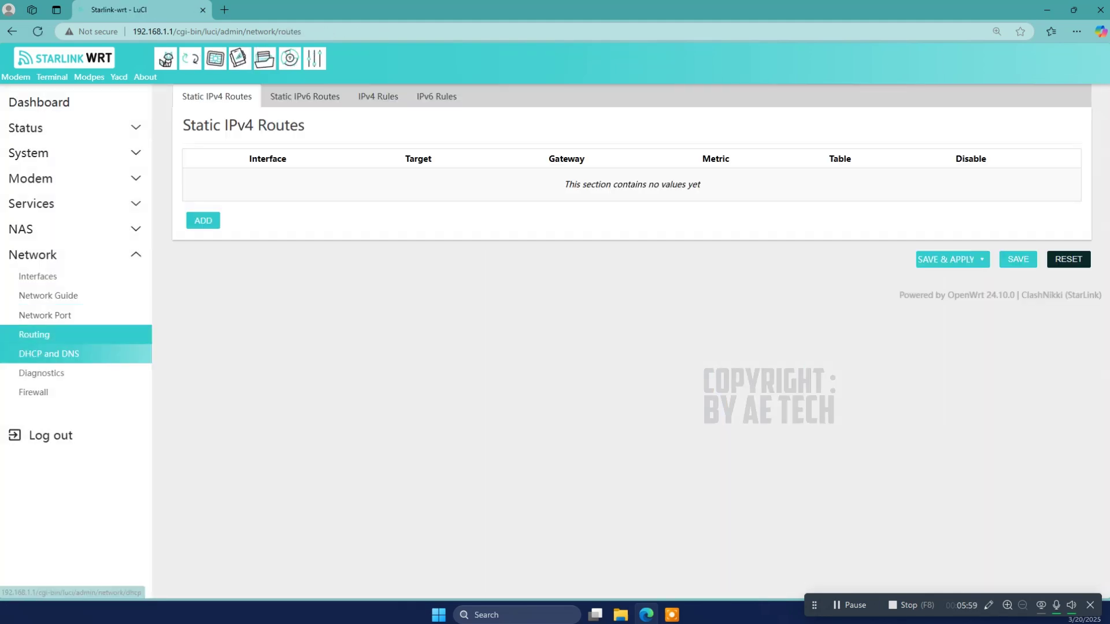
{"action": "left_click", "coordinate": [68, 353]}
{"action": "left_click", "coordinate": [68, 370]}
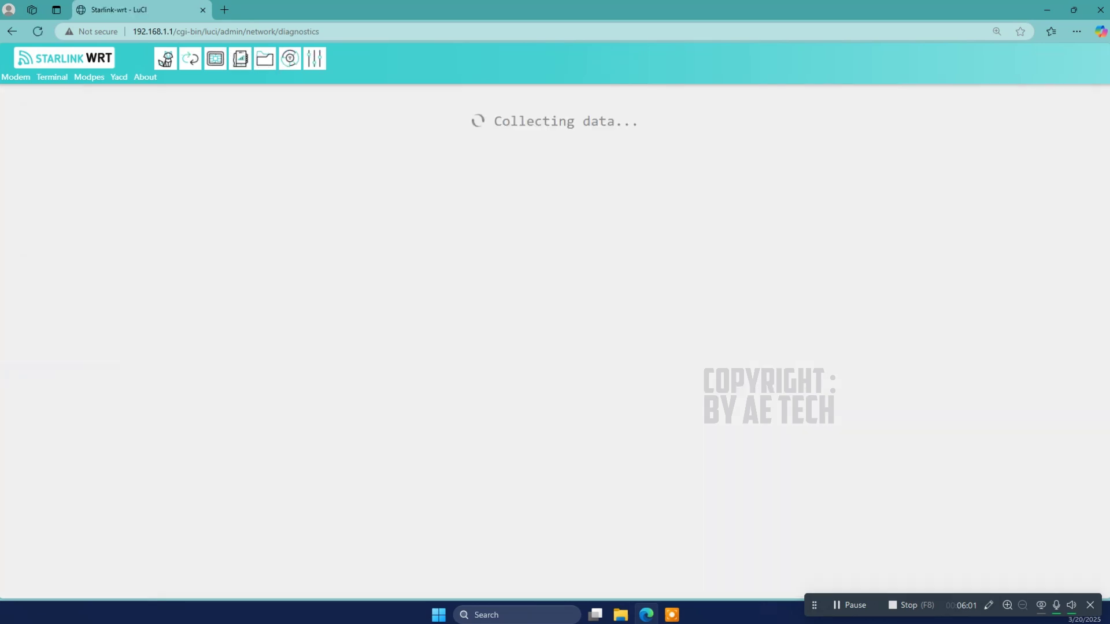
{"action": "left_click", "coordinate": [58, 392]}
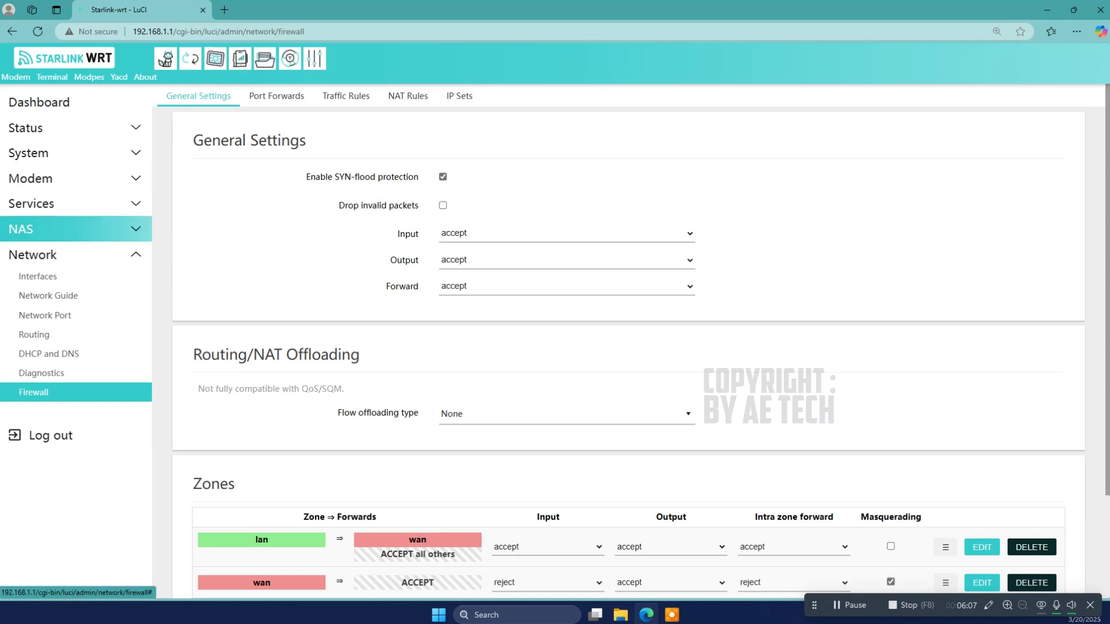
Step: Open DroidNet's Setting tab and check its Android device list, which is empty
{"action": "left_click", "coordinate": [93, 203]}
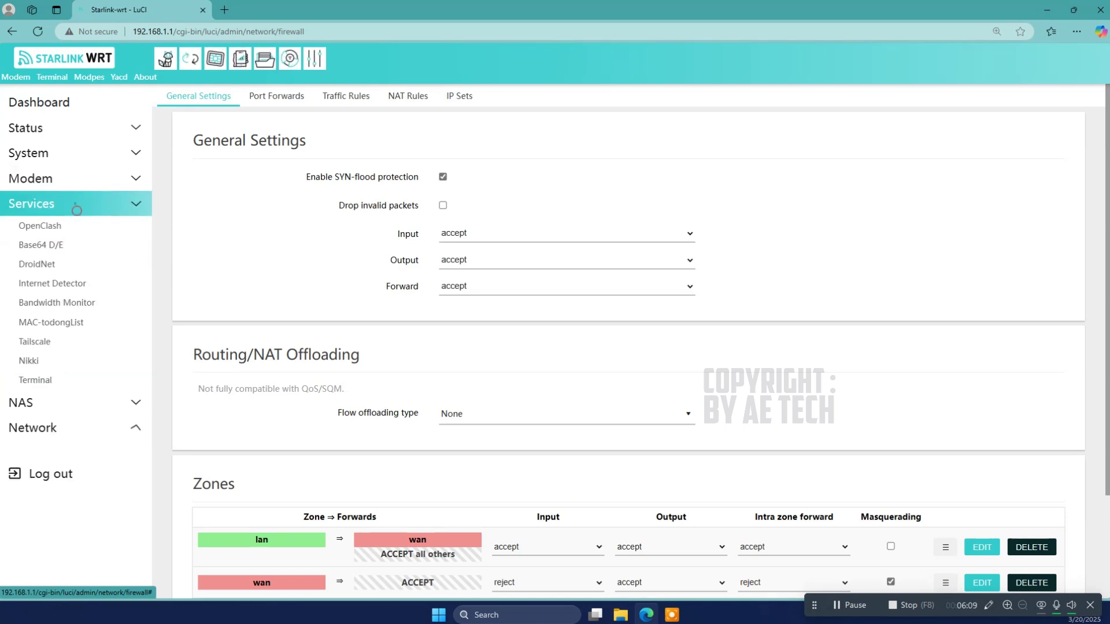
{"action": "left_click", "coordinate": [94, 263]}
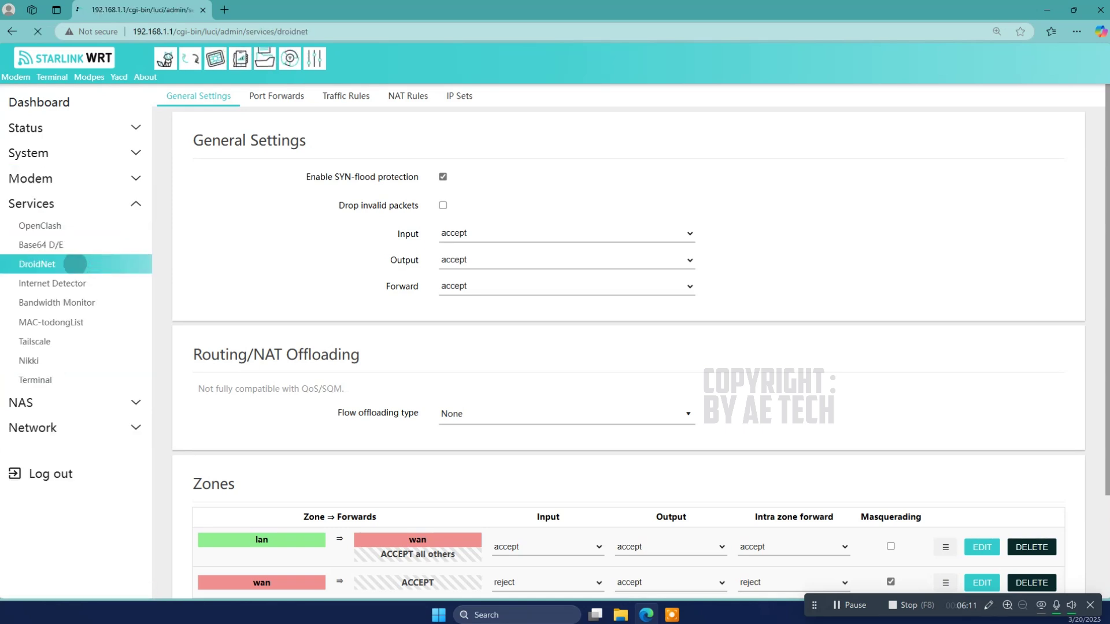
{"action": "left_click", "coordinate": [408, 184]}
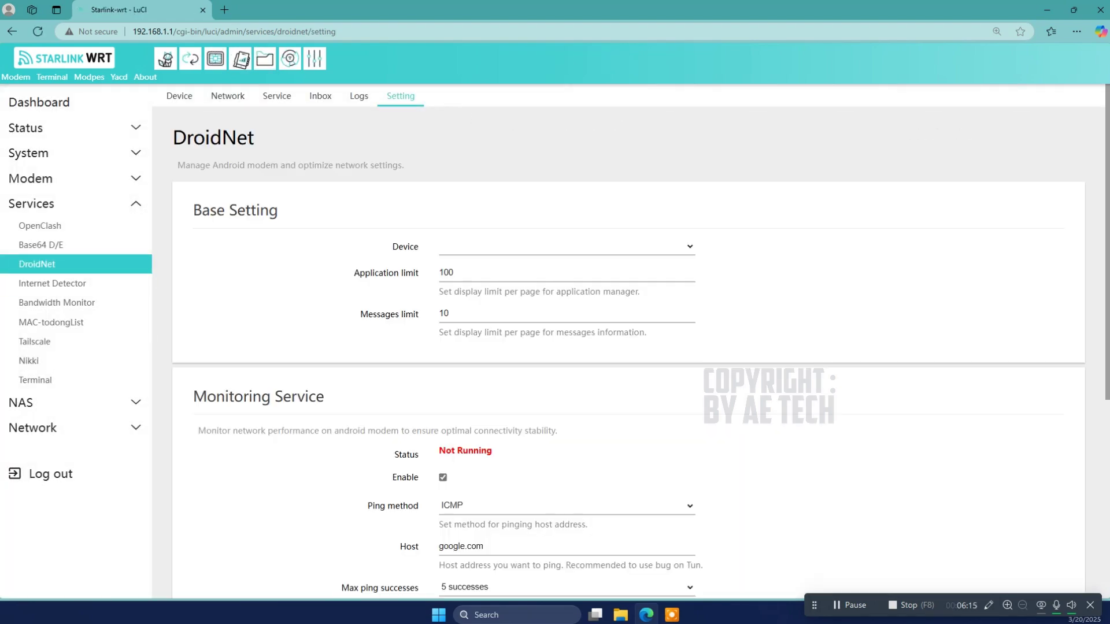
{"action": "left_click", "coordinate": [557, 243]}
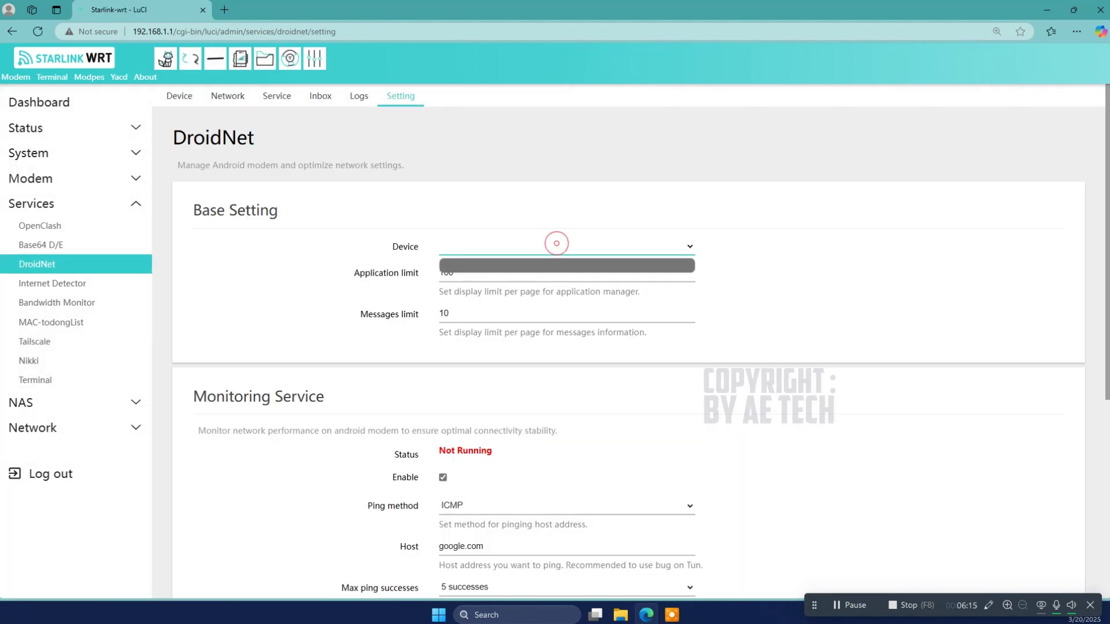
{"action": "left_click", "coordinate": [557, 243]}
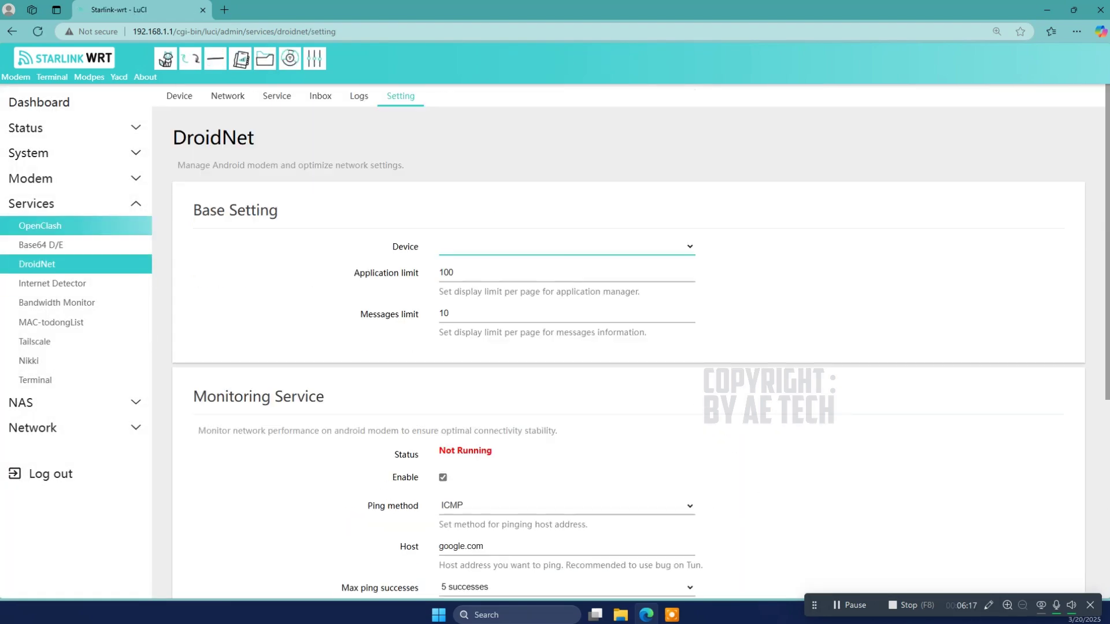
Step: From OpenClash, try the top Modem, Terminal, Modpes and Yacd links, then open Nikki
{"action": "left_click", "coordinate": [56, 231]}
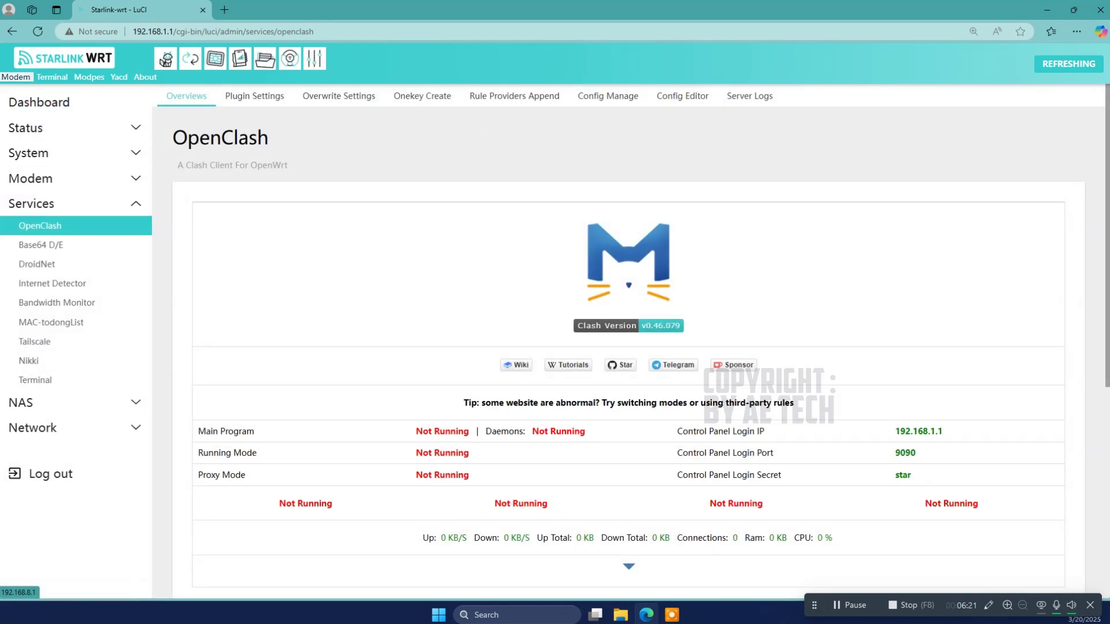
{"action": "left_click", "coordinate": [15, 77]}
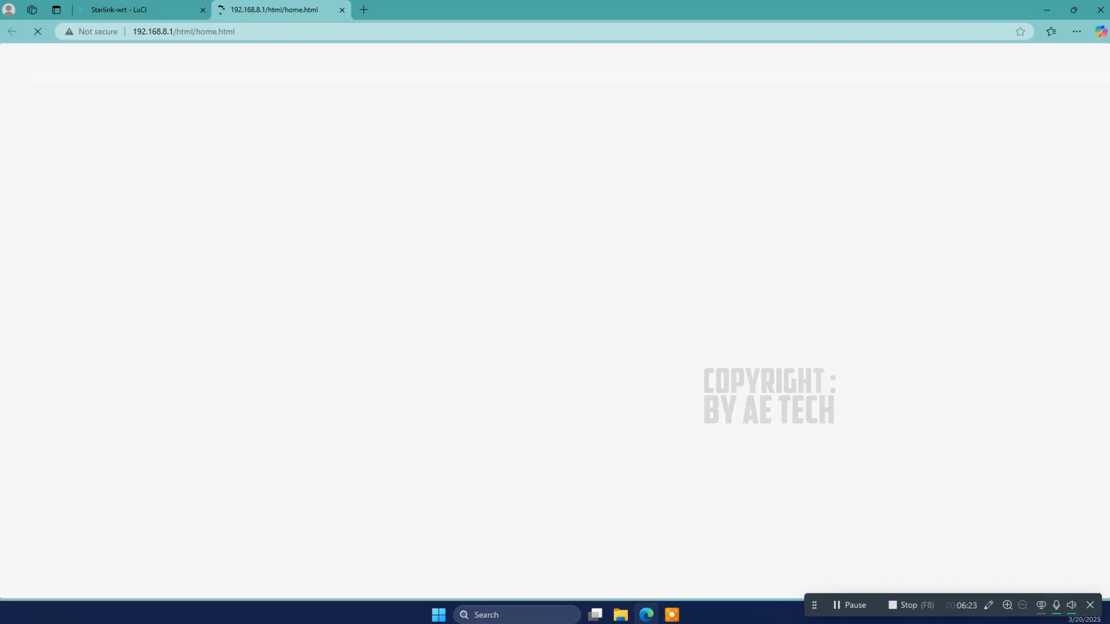
{"action": "left_click", "coordinate": [342, 9]}
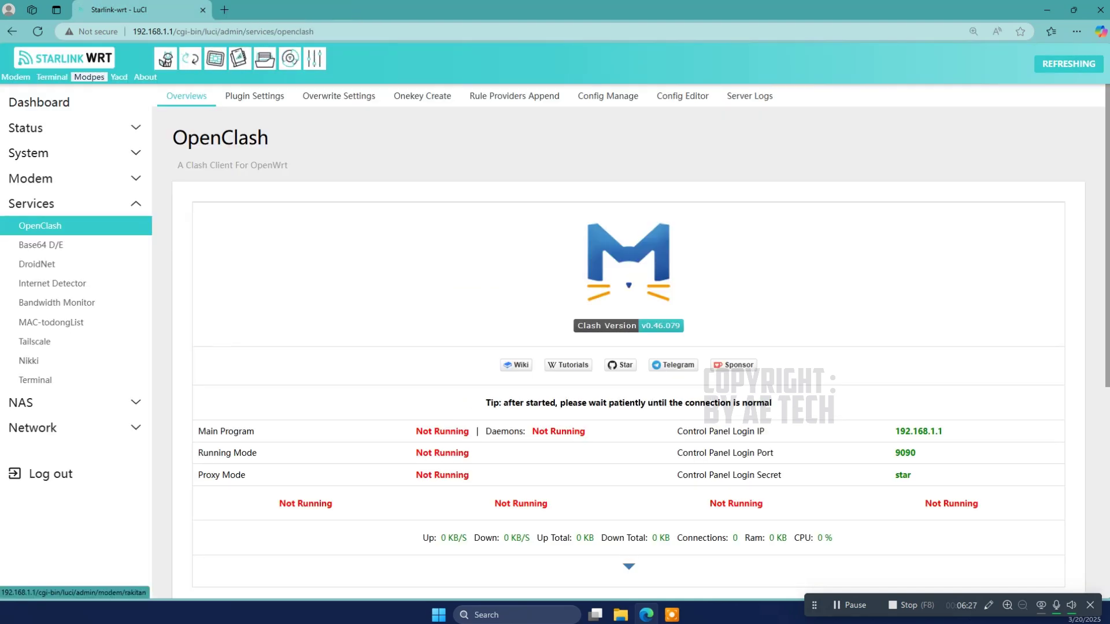
{"action": "left_click", "coordinate": [52, 76]}
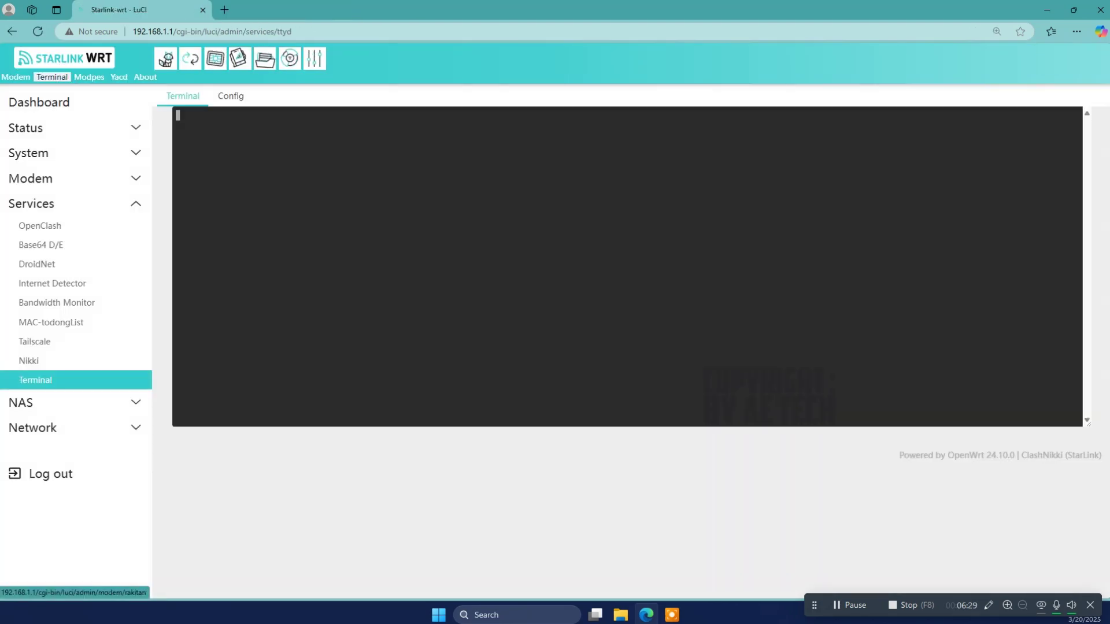
{"action": "left_click", "coordinate": [92, 77]}
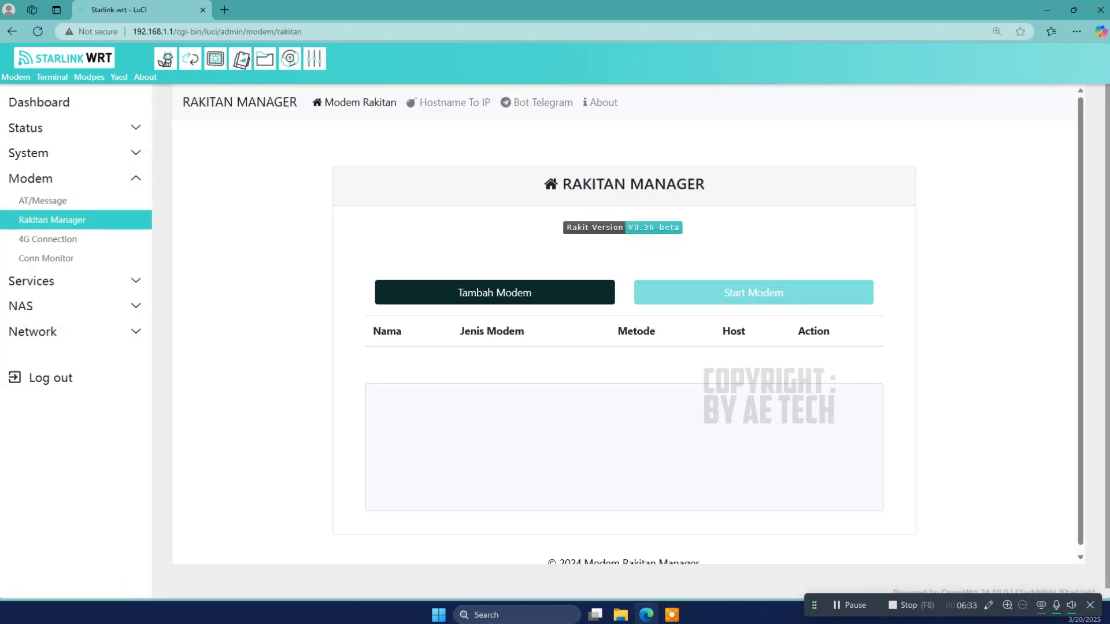
{"action": "left_click", "coordinate": [119, 77]}
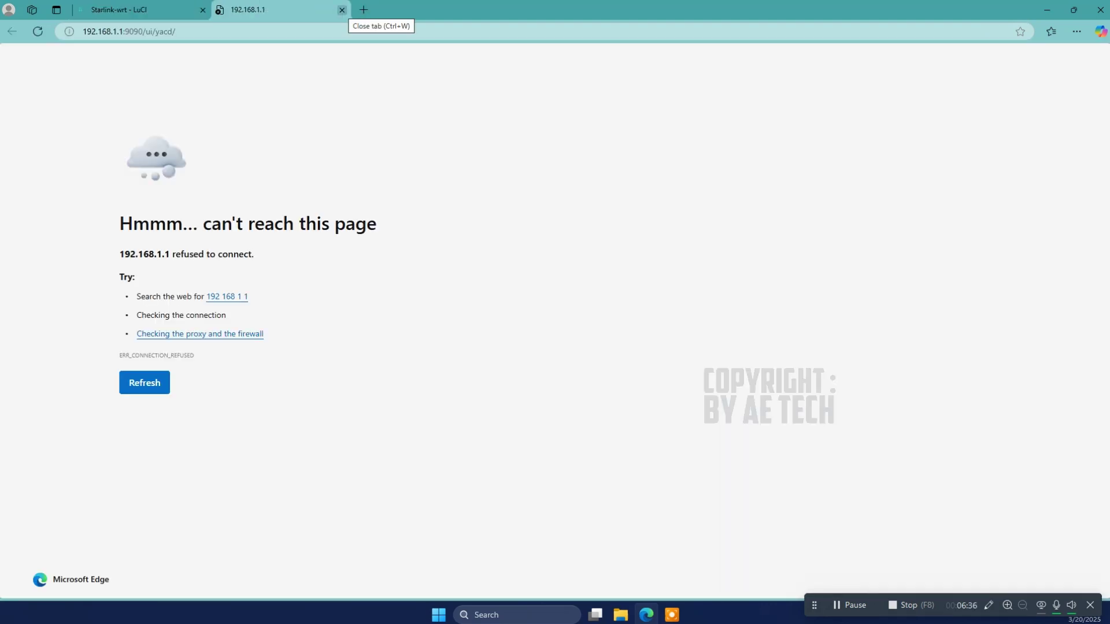
{"action": "left_click", "coordinate": [341, 10]}
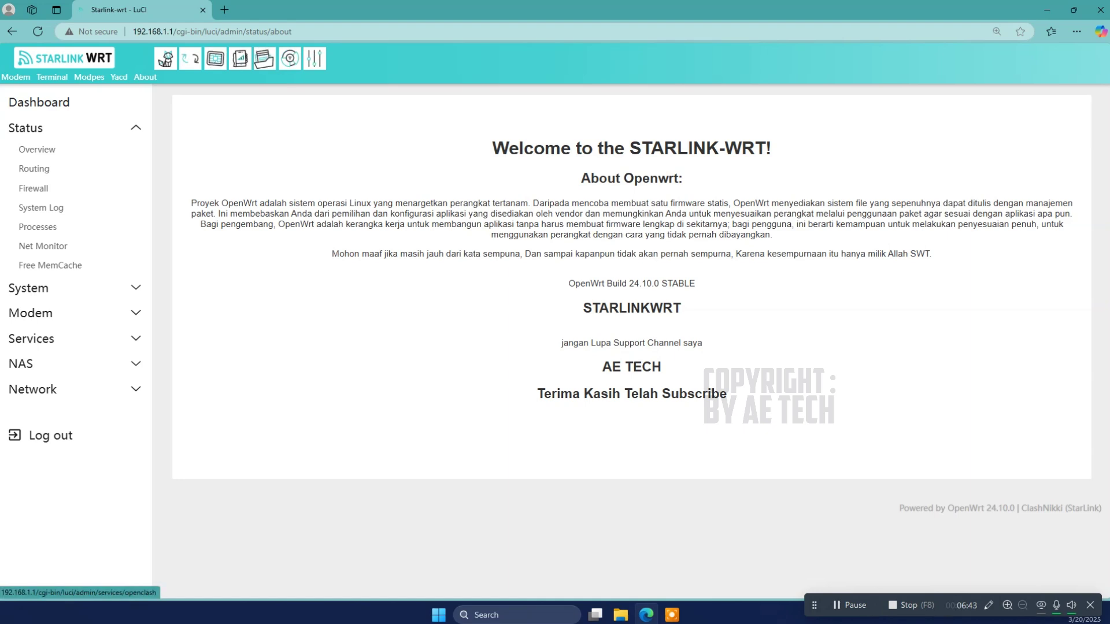
{"action": "left_click", "coordinate": [166, 58]}
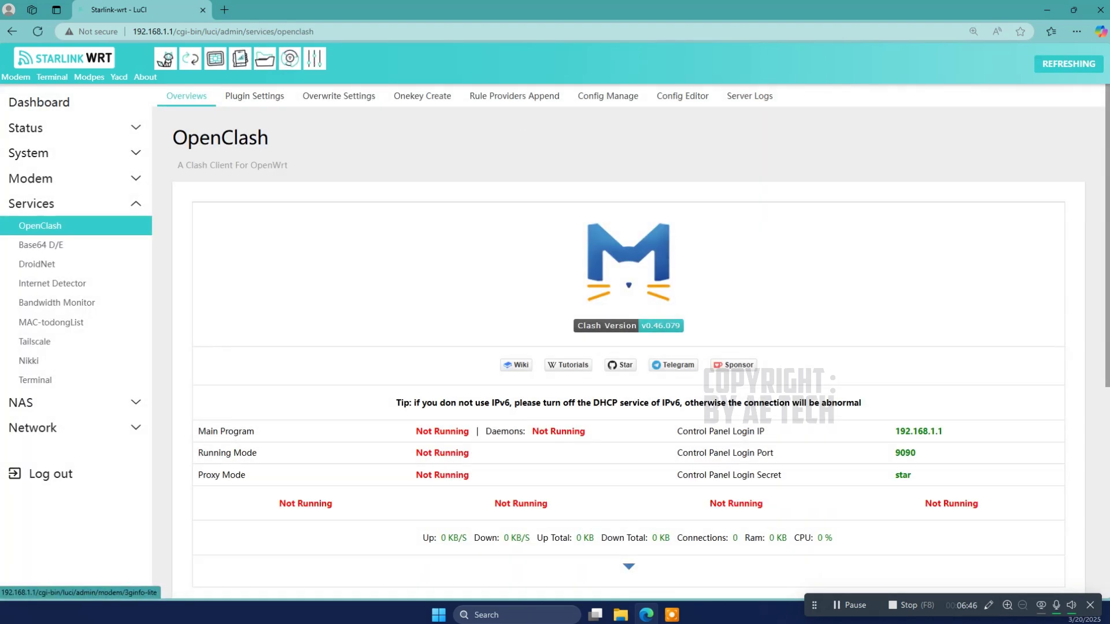
{"action": "left_click", "coordinate": [29, 361]}
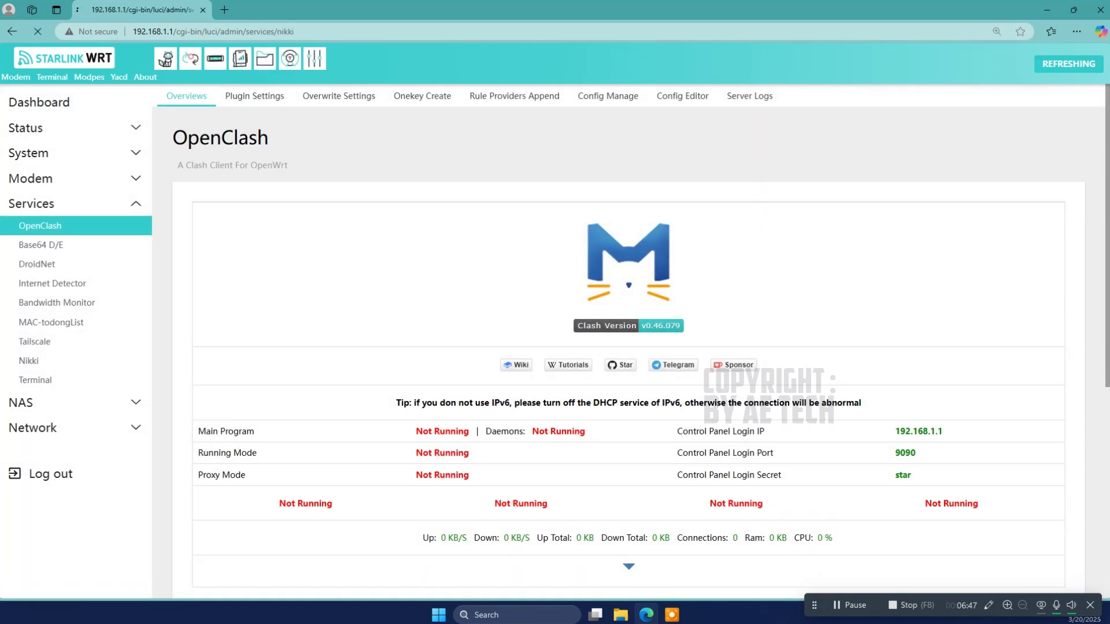
Step: Enlarge the page zoom, settling at 250%
{"action": "key", "text": "ctrl+plus"}
{"action": "key", "text": "ctrl+plus"}
{"action": "key", "text": "ctrl+plus"}
{"action": "key", "text": "ctrl+plus"}
{"action": "key", "text": "ctrl+plus"}
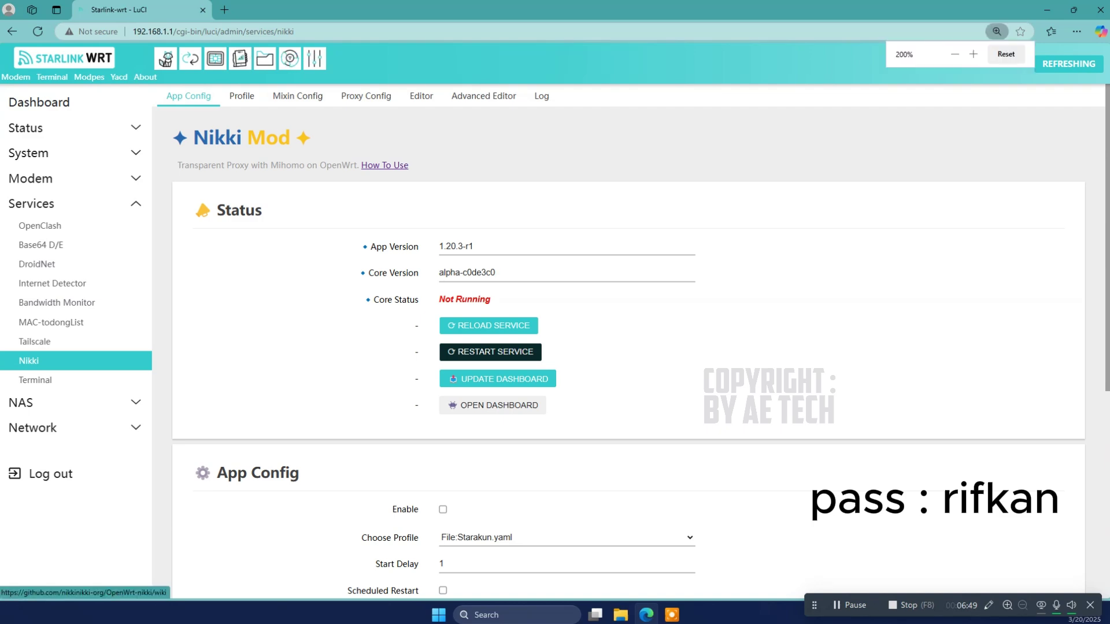
{"action": "key", "text": "ctrl+plus"}
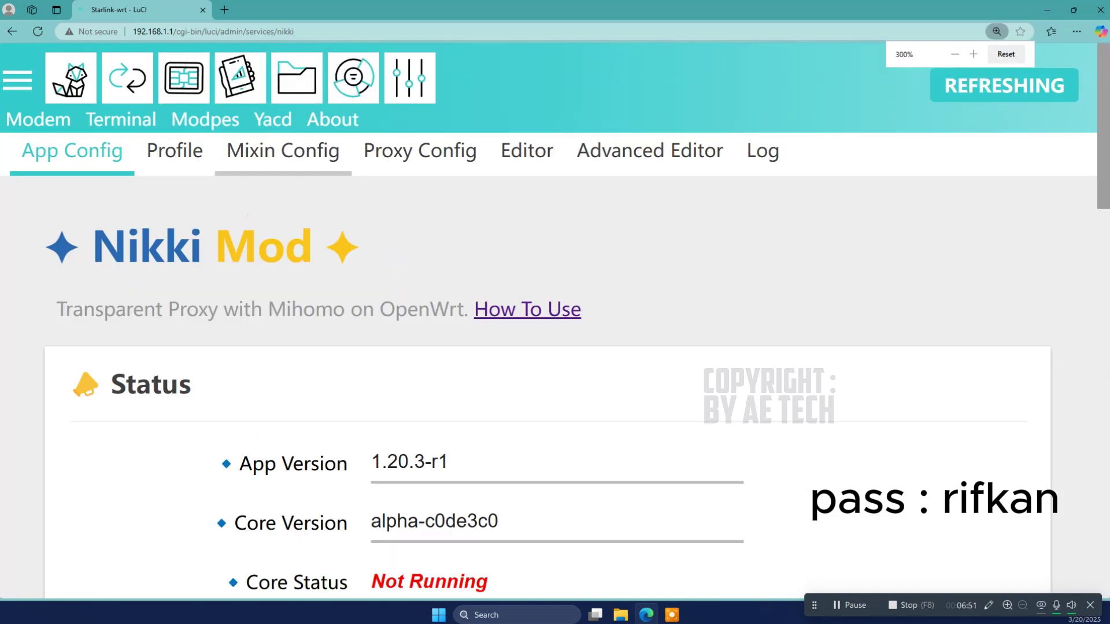
{"action": "key", "text": "ctrl+minus"}
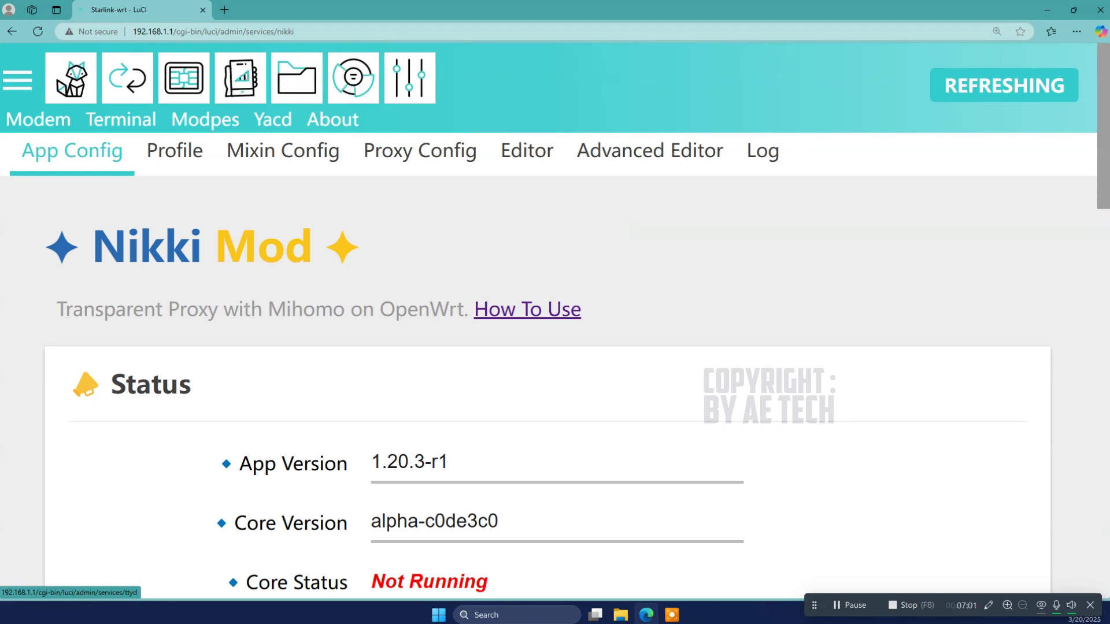
Step: Cycle through the modem info, DroidNet, file manager and net monitor shortcuts to Network Interfaces, zoomed to 125%
{"action": "left_click", "coordinate": [70, 86]}
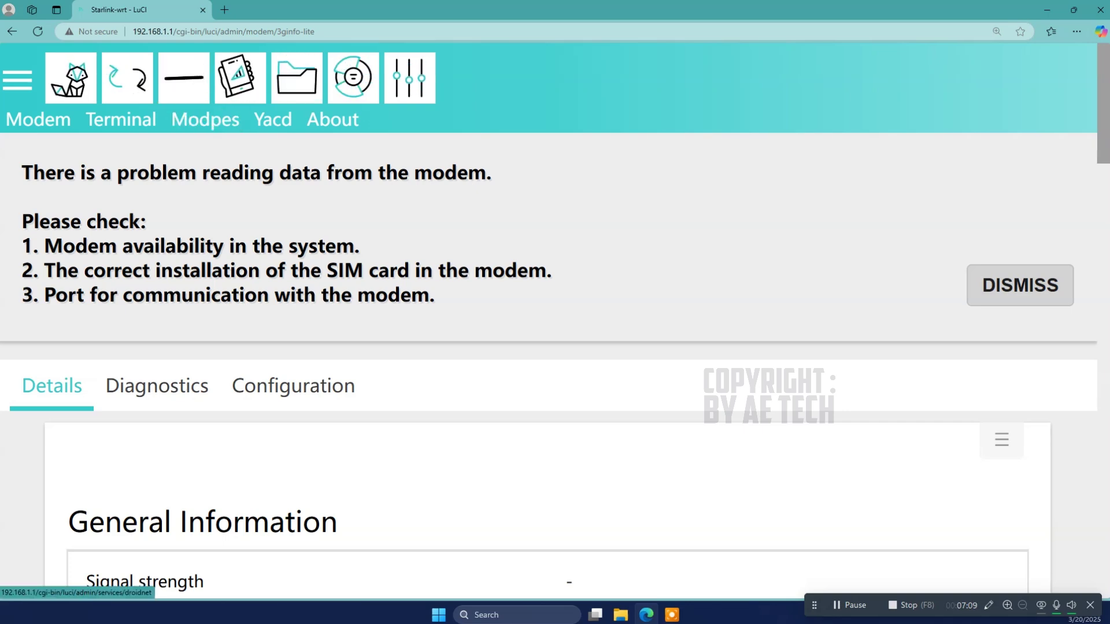
{"action": "left_click", "coordinate": [240, 78]}
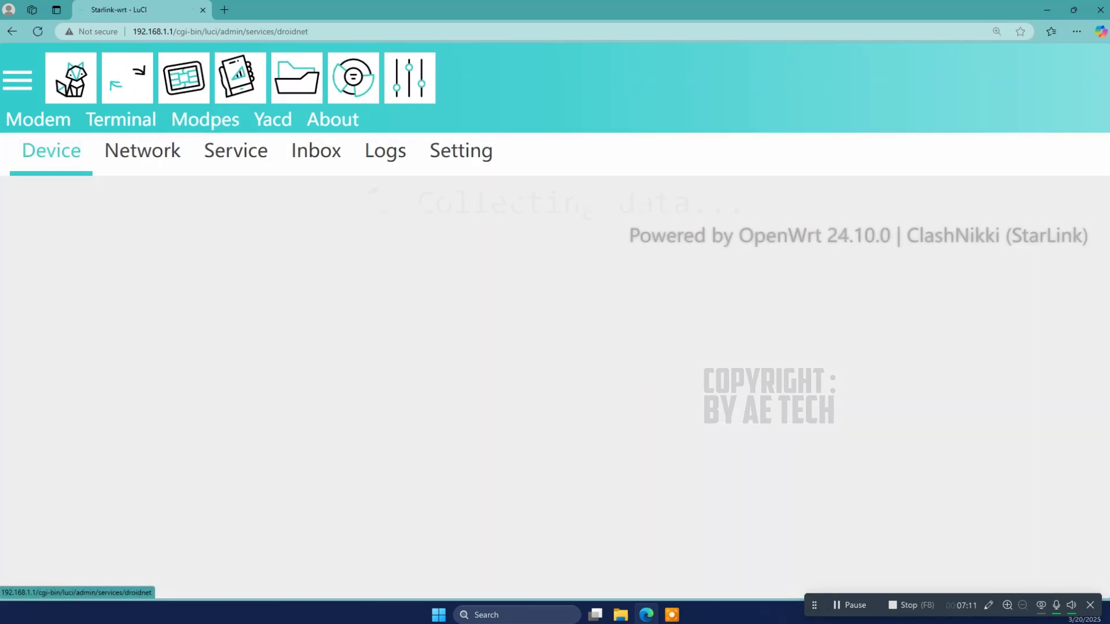
{"action": "left_click", "coordinate": [297, 78]}
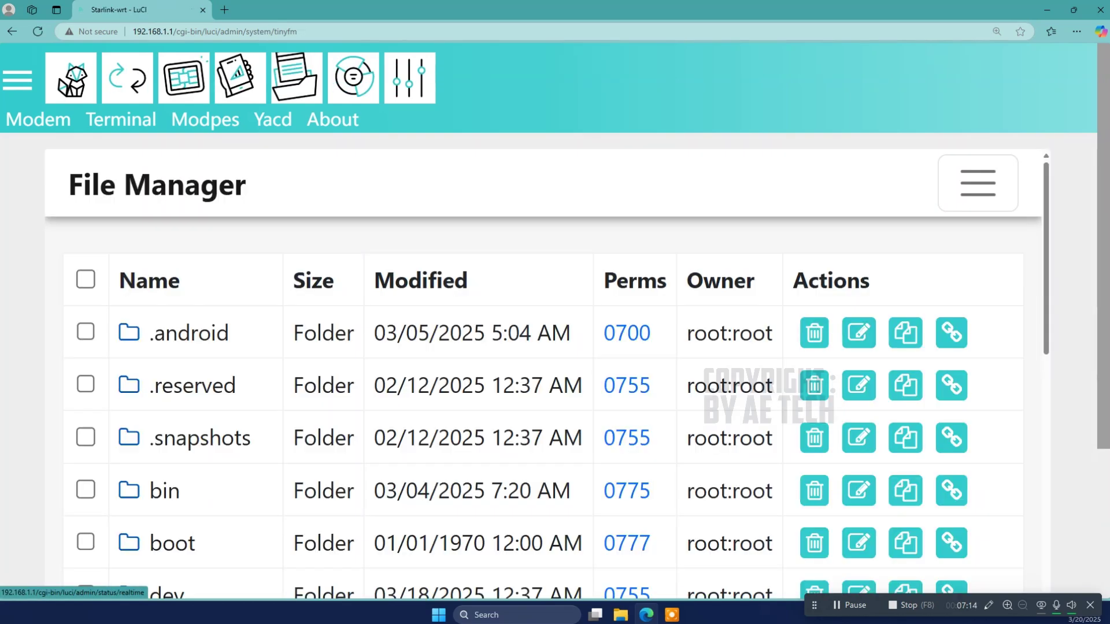
{"action": "left_click", "coordinate": [353, 78]}
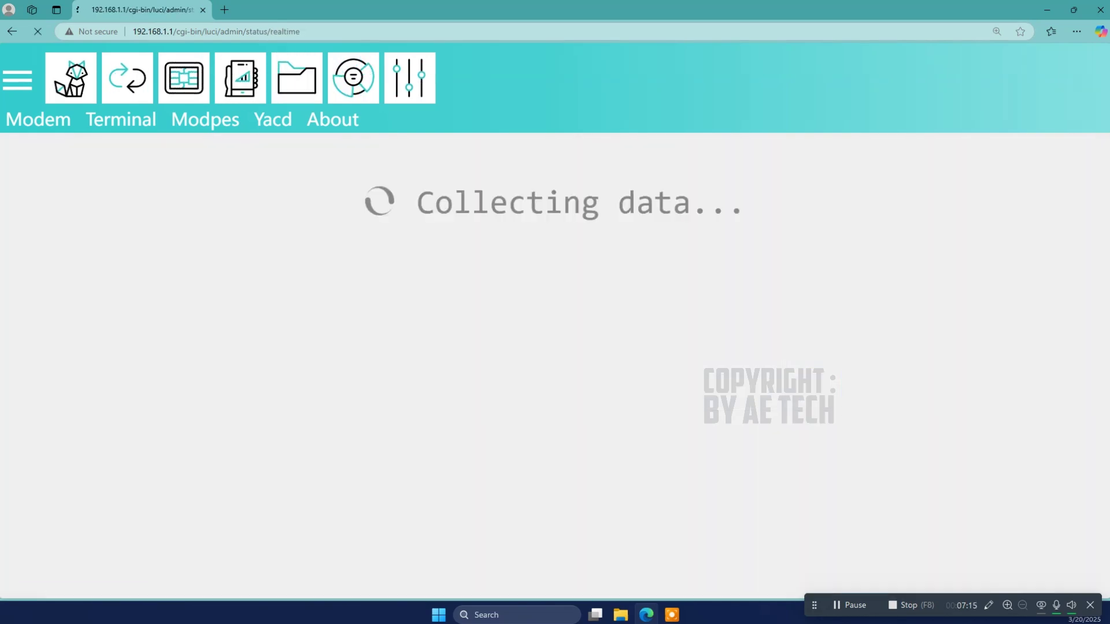
{"action": "left_click", "coordinate": [409, 78]}
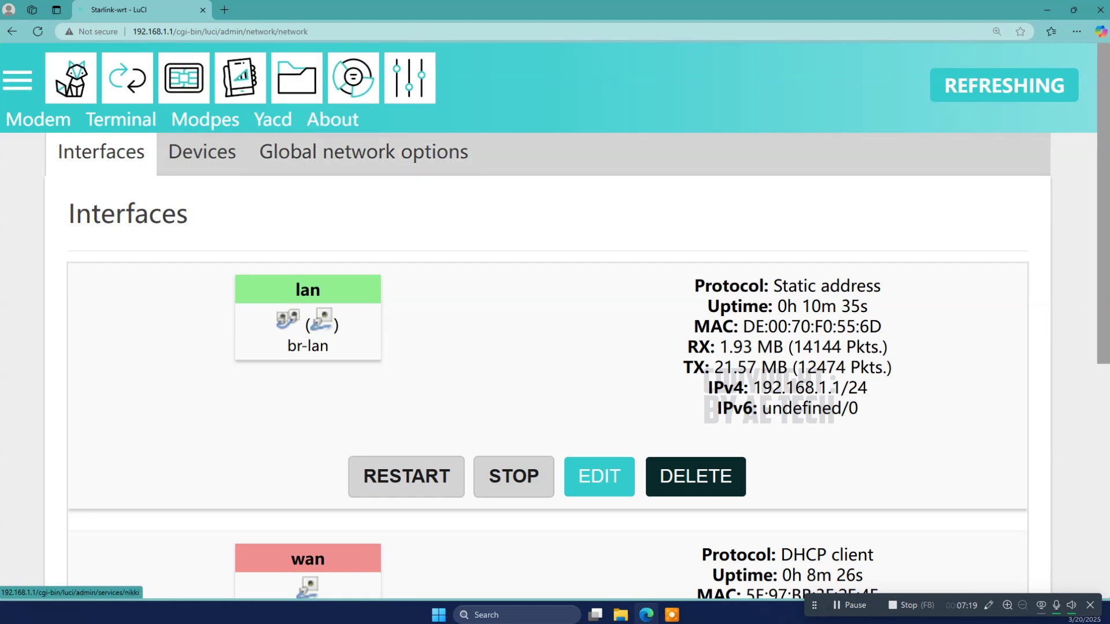
{"action": "key", "text": "ctrl+minus"}
{"action": "key", "text": "ctrl+minus"}
{"action": "key", "text": "ctrl+minus"}
{"action": "key", "text": "ctrl+minus"}
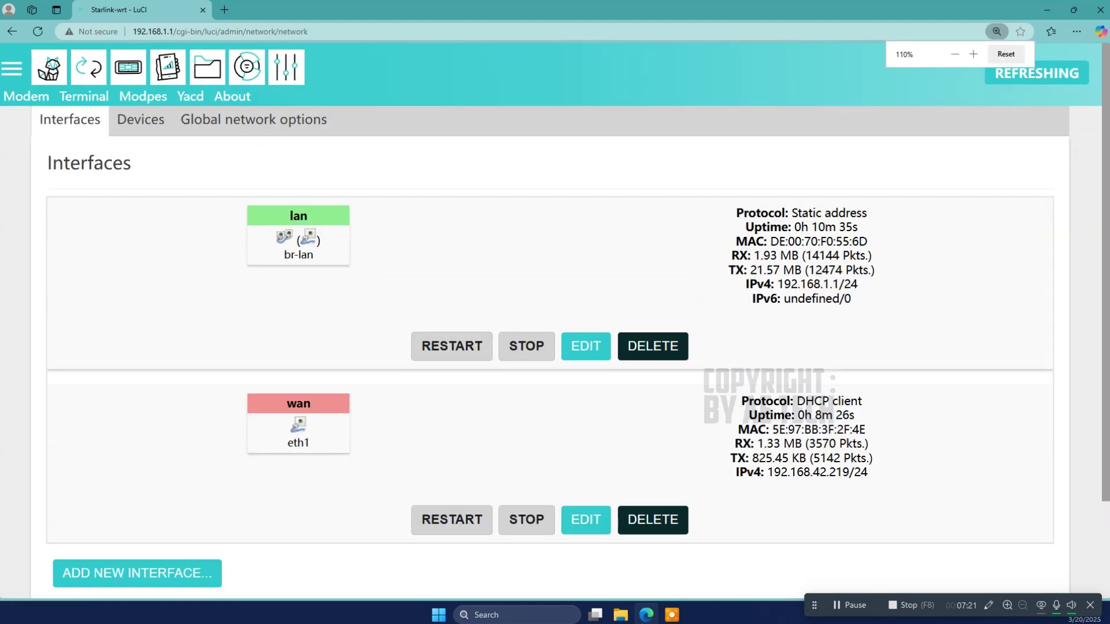
{"action": "key", "text": "ctrl+plus"}
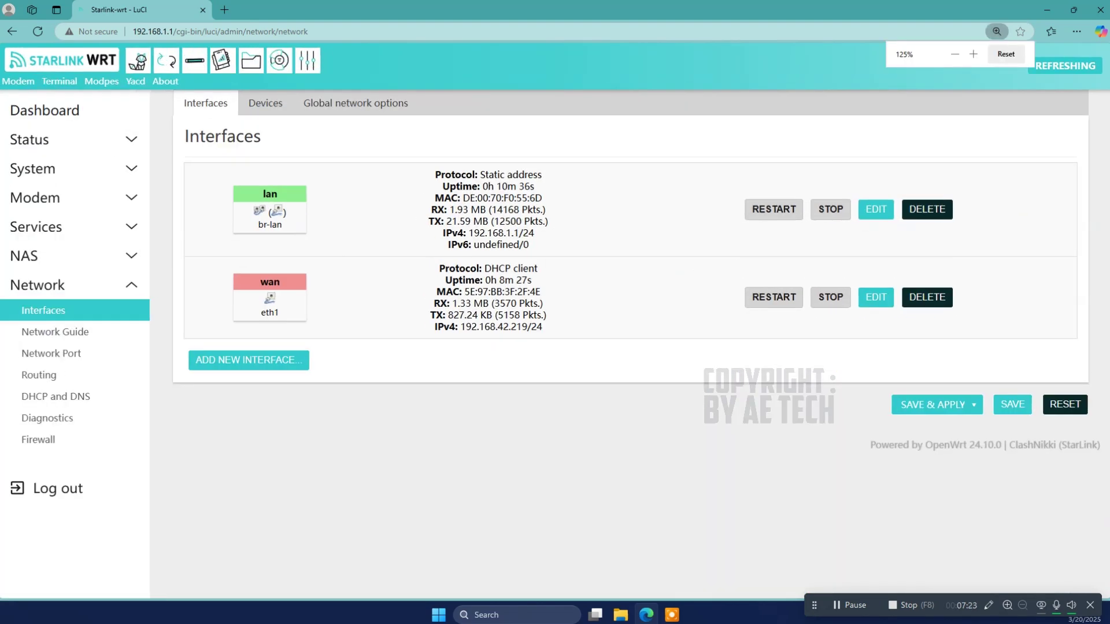